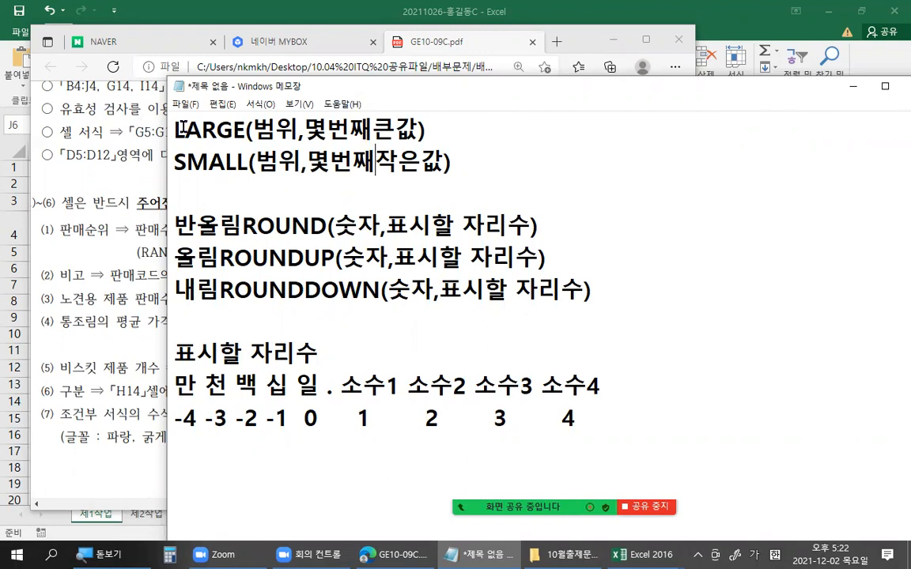
# Step: Replace the rank argument of the LARGE syntax line in the notes with 1
pyautogui.moveTo(174, 128); pyautogui.dragTo(447, 159)
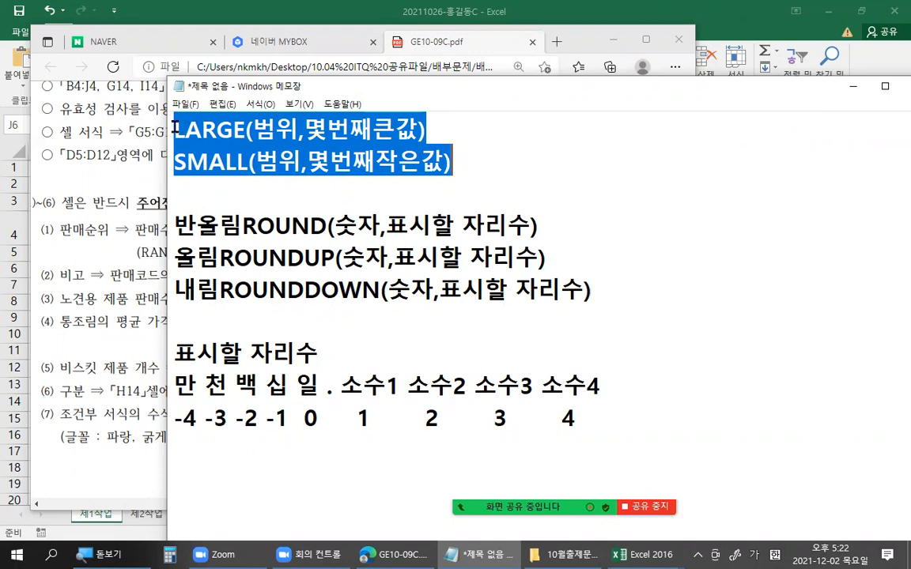
pyautogui.moveTo(169, 130); pyautogui.dragTo(251, 129)
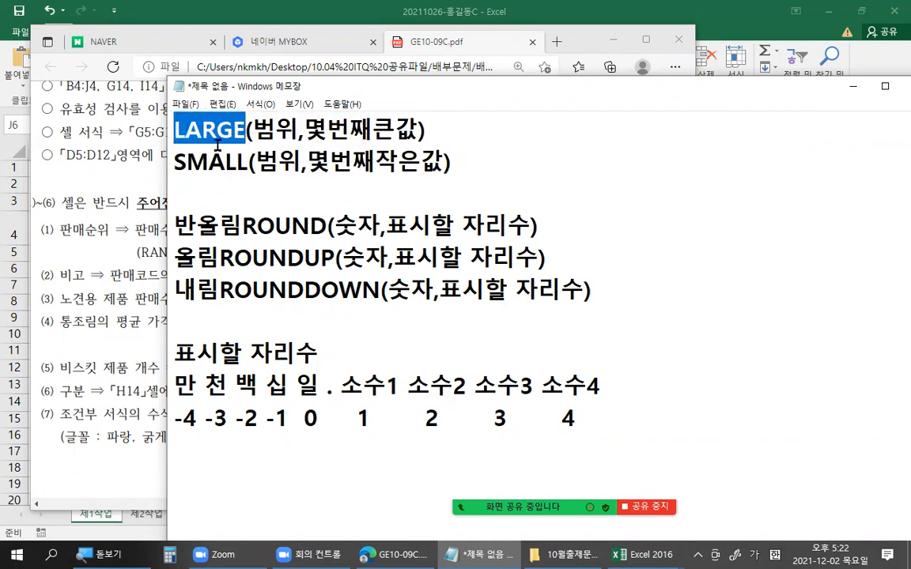
pyautogui.click(176, 161)
pyautogui.moveTo(176, 162); pyautogui.dragTo(409, 128)
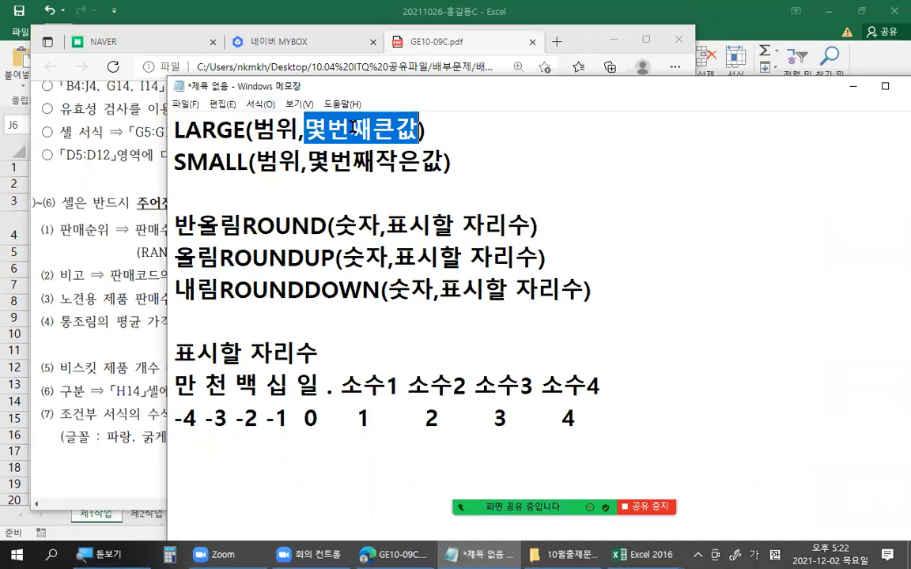
pyautogui.write('1')
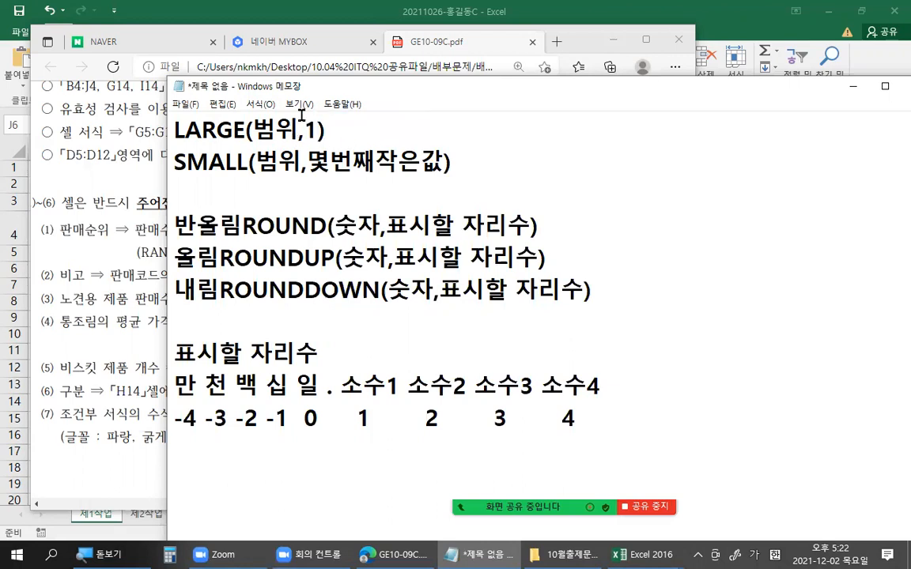
pyautogui.press('BackSpace')
pyautogui.write('2')
pyautogui.press('BackSpace')
pyautogui.write('3')
pyautogui.doubleClick(311, 128)
pyautogui.write('1')
# Step: Append "=MAX(범위)" to the end of the LARGE line in the notes
pyautogui.click(337, 131)
pyautogui.write('=')
pyautogui.write('ㅡ')
pyautogui.write('MAX(')
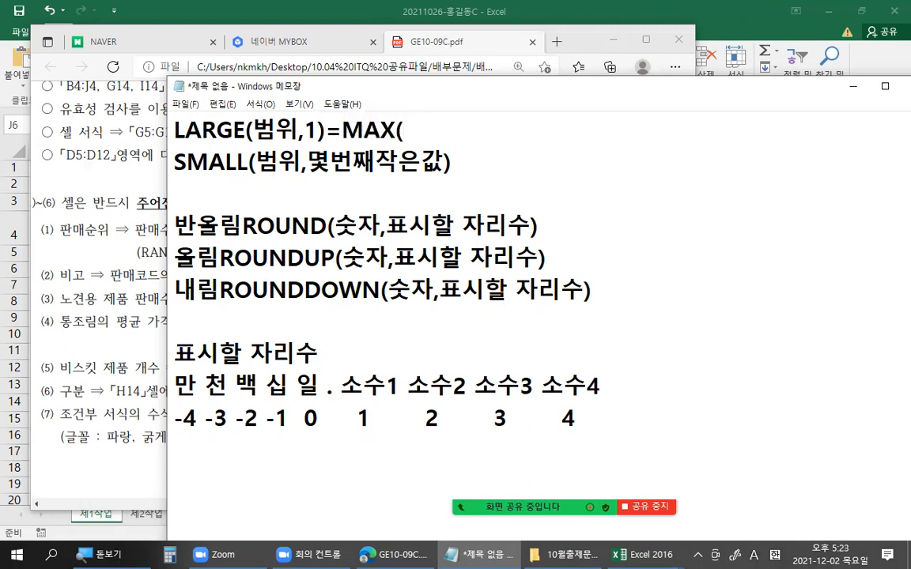
pyautogui.press('Hangul')
pyautogui.write('범위')
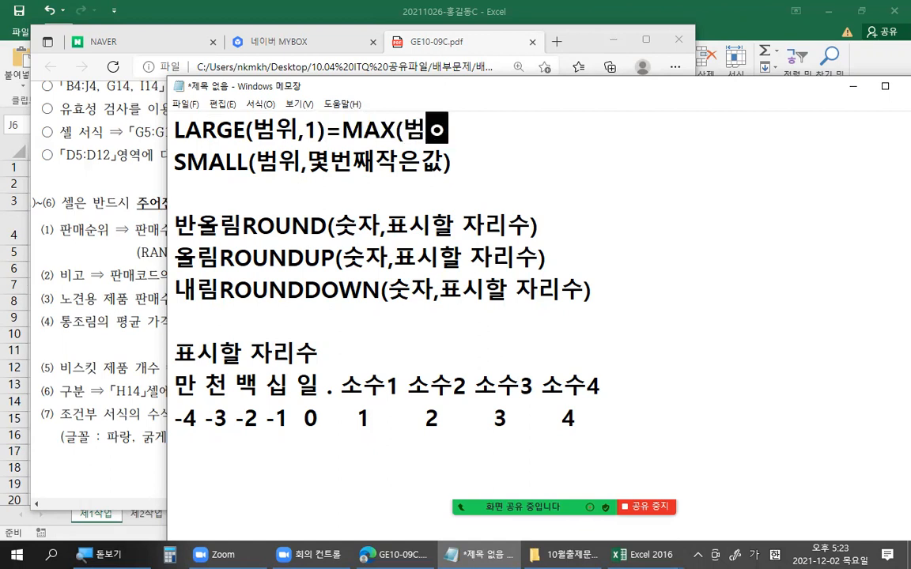
pyautogui.write(')')
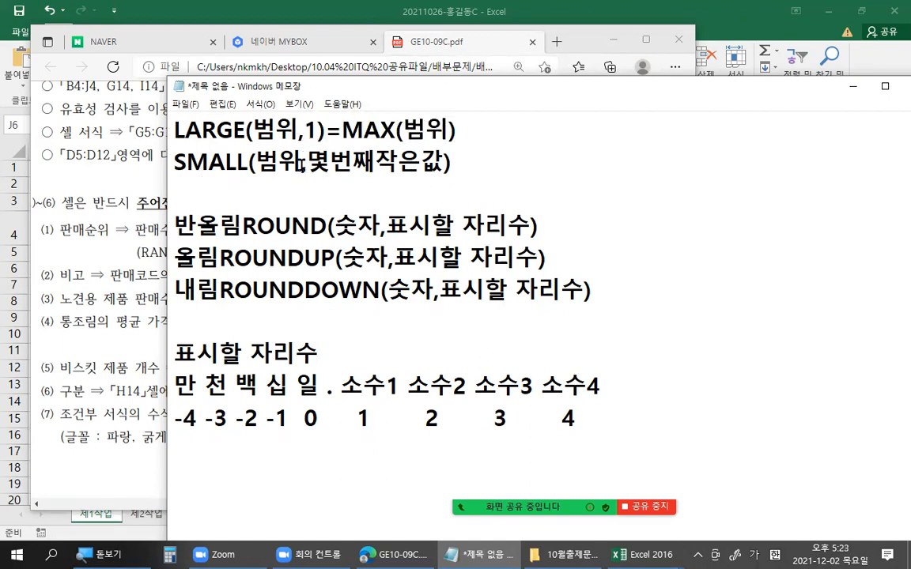
# Step: Replace the rank argument of the SMALL syntax line in the notes with 2
pyautogui.moveTo(307, 162); pyautogui.dragTo(438, 170)
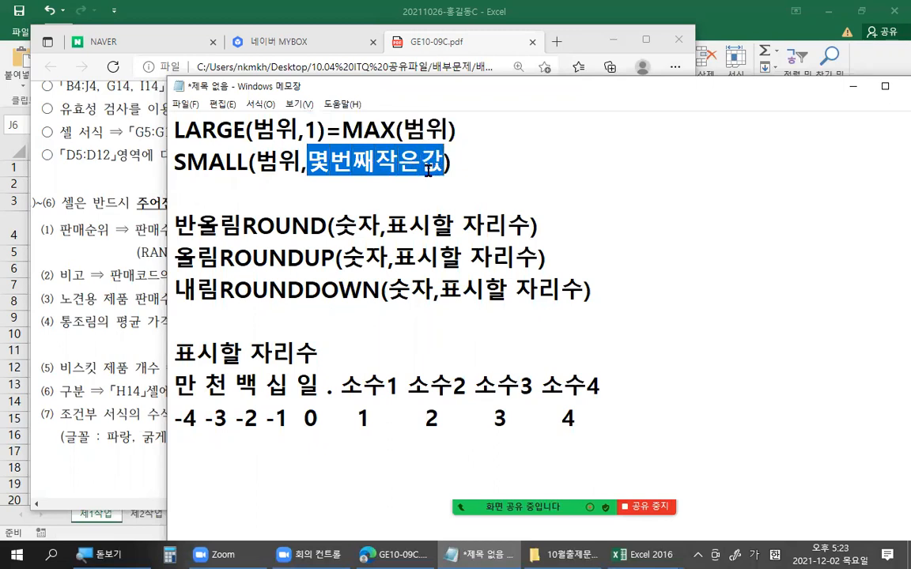
pyautogui.write('1')
pyautogui.doubleClick(313, 162)
pyautogui.write('2')
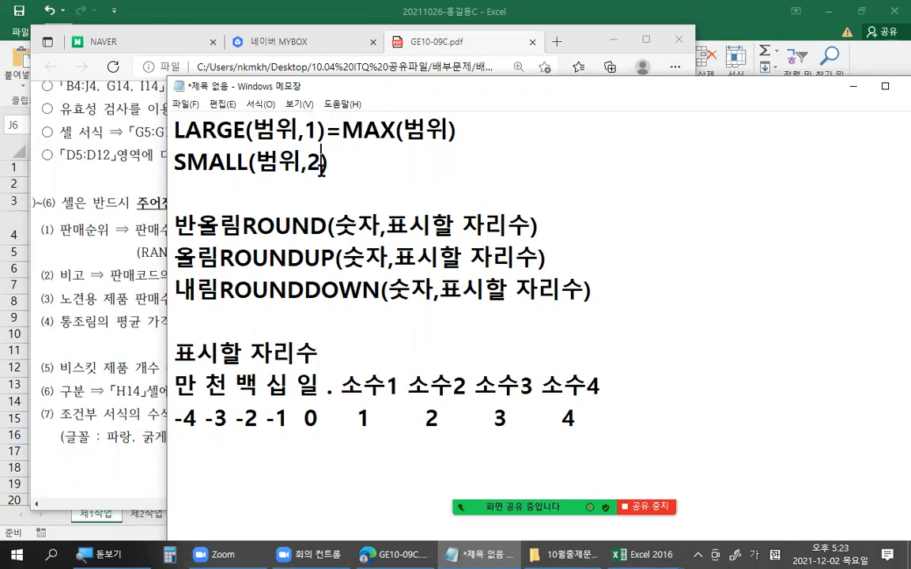
# Step: Switch to the Excel workbook and enter =LARGE(H5:H12,2) in cell L5 to get the second-largest sales quantity
pyautogui.click(145, 229)
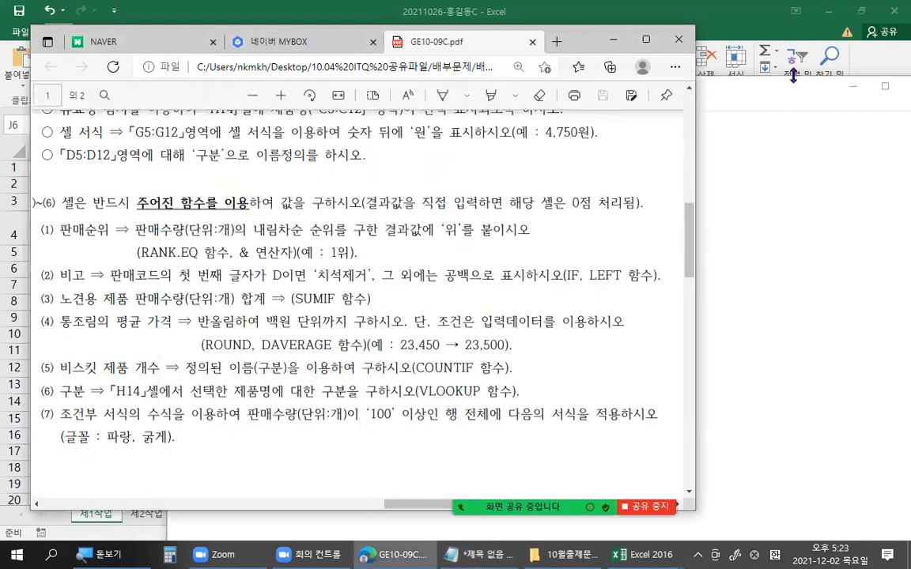
pyautogui.click(743, 33)
pyautogui.press('Down')
pyautogui.press('Right')
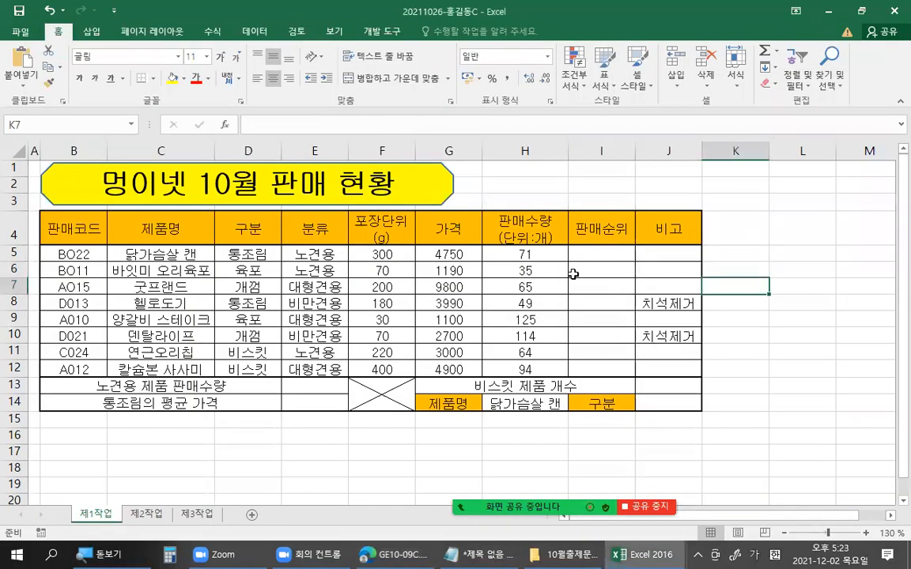
pyautogui.moveTo(520, 257); pyautogui.dragTo(525, 369)
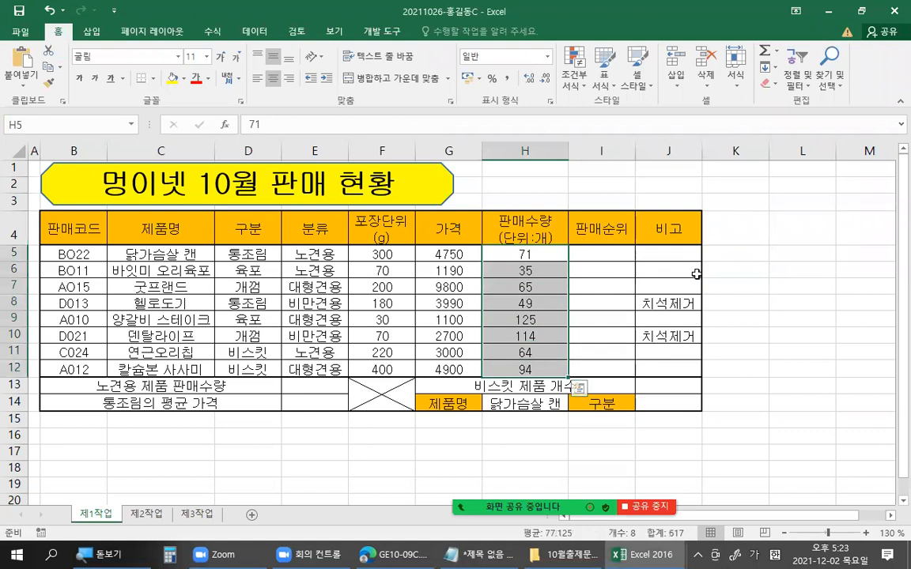
pyautogui.click(794, 250)
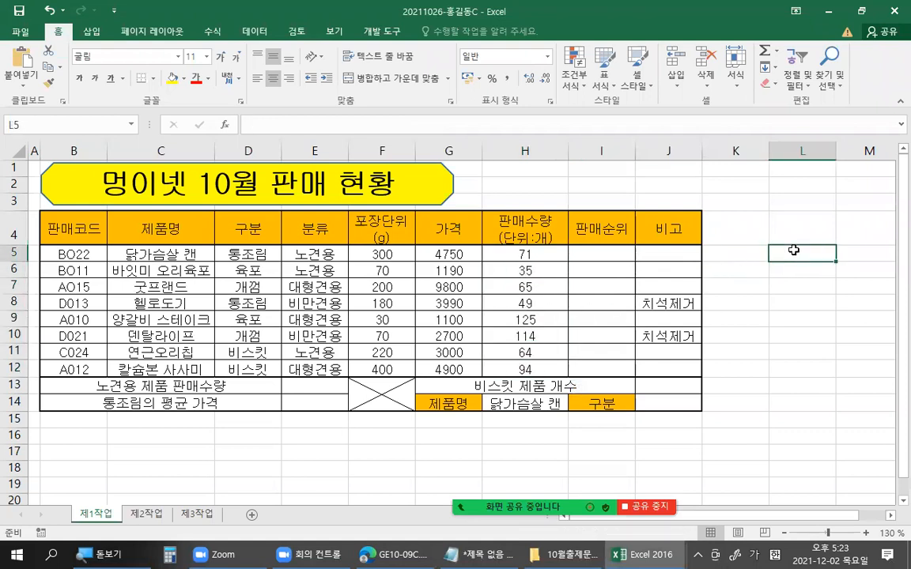
pyautogui.write('=LA')
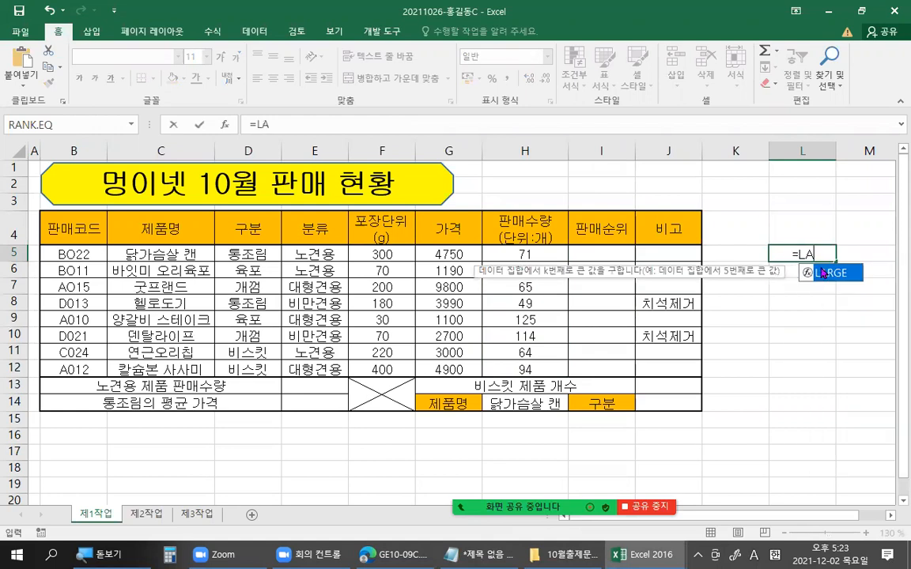
pyautogui.doubleClick(822, 272)
pyautogui.click(524, 254)
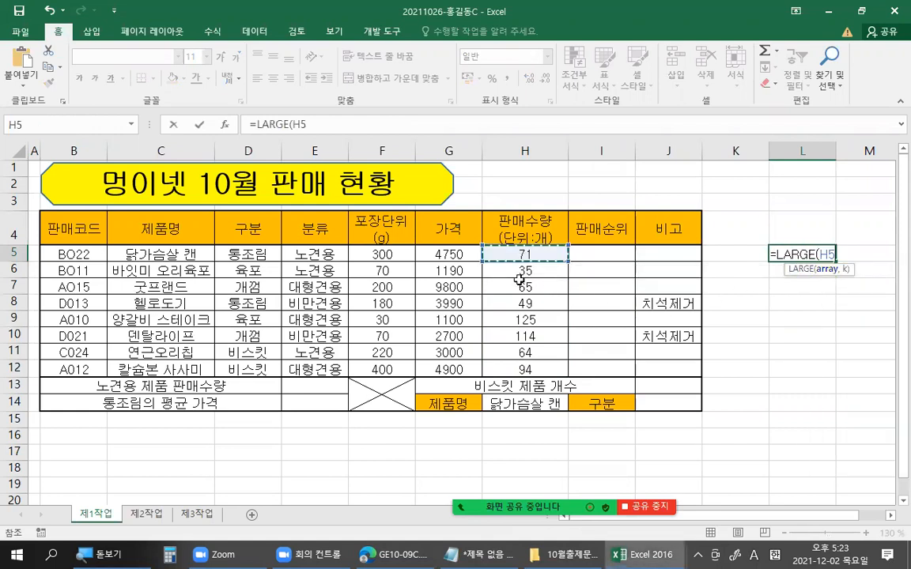
pyautogui.moveTo(518, 279); pyautogui.dragTo(516, 369)
pyautogui.write(',2')
pyautogui.press('Return')
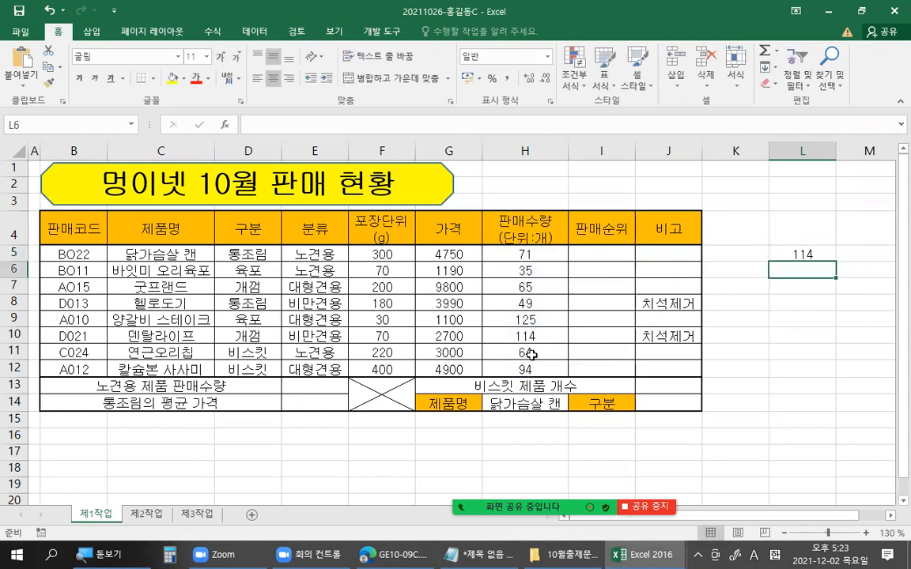
pyautogui.click(788, 251)
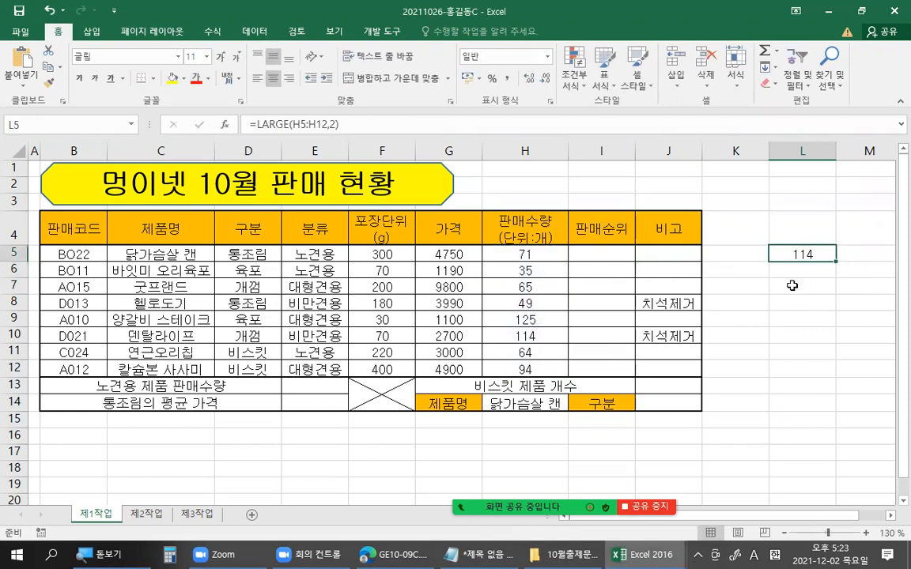
# Step: Enter =SMALL(H5:H12,2) in cell L7 to get the second-smallest sales quantity
pyautogui.click(791, 285)
pyautogui.write('=SM')
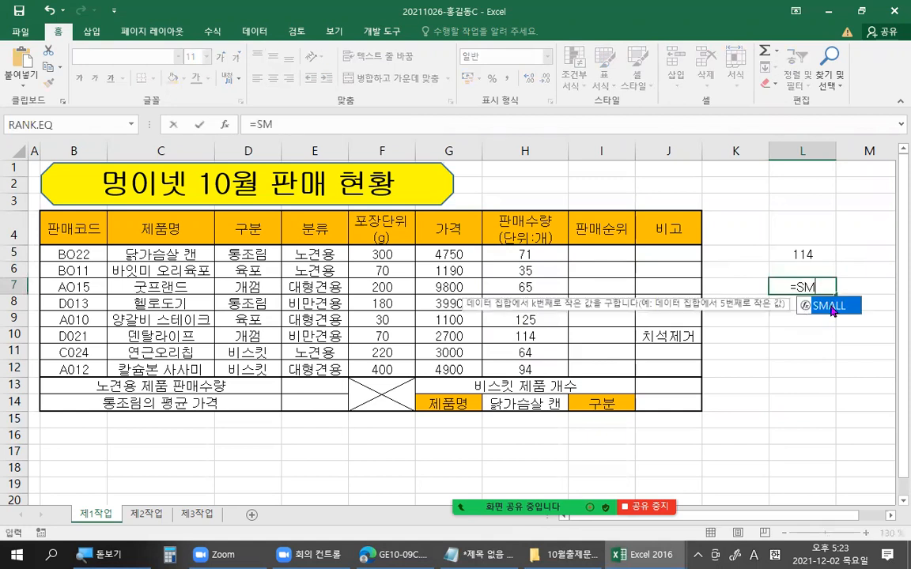
pyautogui.doubleClick(813, 306)
pyautogui.moveTo(531, 258); pyautogui.dragTo(531, 363)
pyautogui.write(',2')
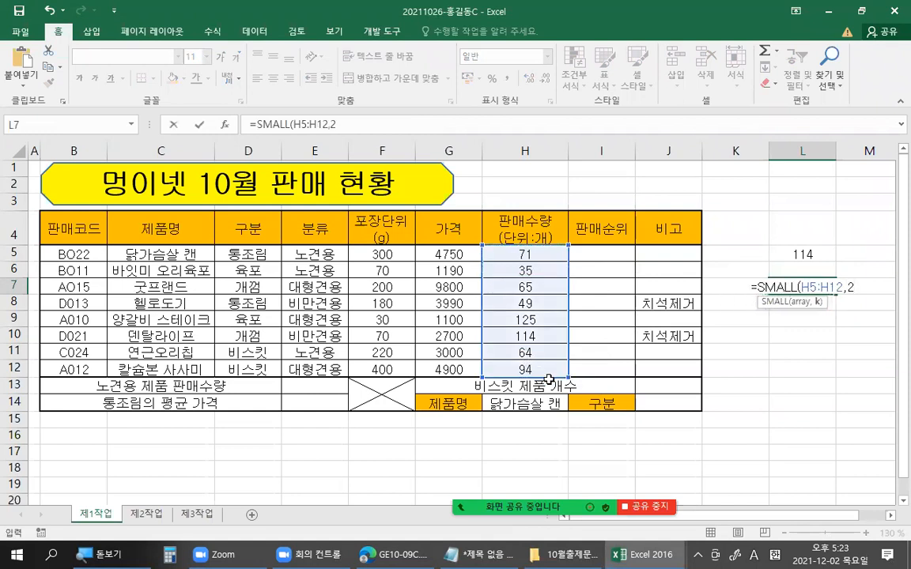
pyautogui.press('Return')
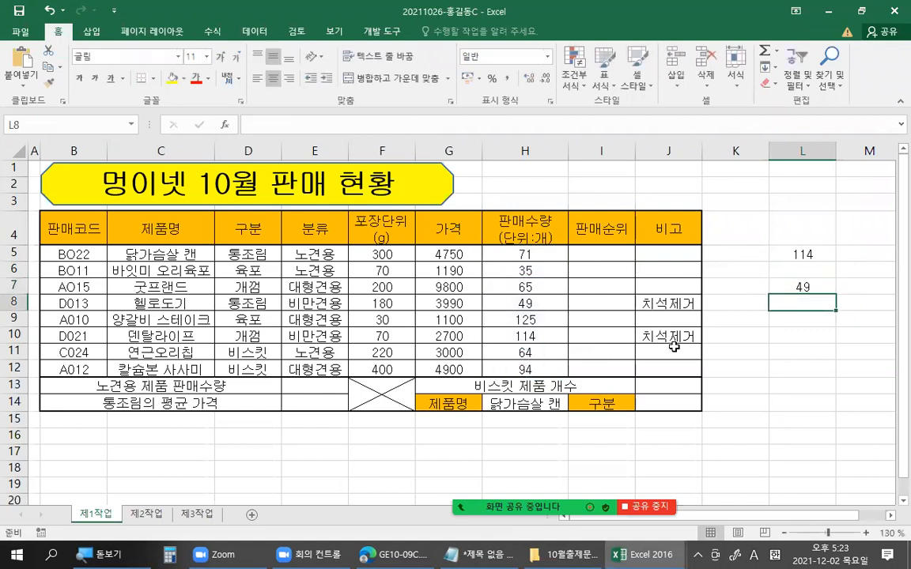
pyautogui.click(805, 288)
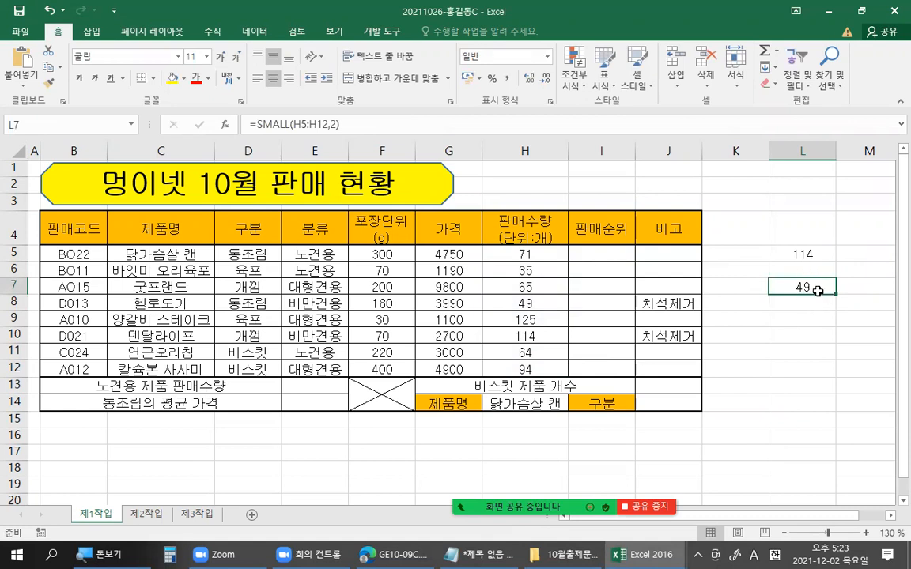
# Step: Switch to the Notepad notes and examine the ROUND, ROUNDUP and ROUNDDOWN syntax and its two arguments
pyautogui.click(482, 555)
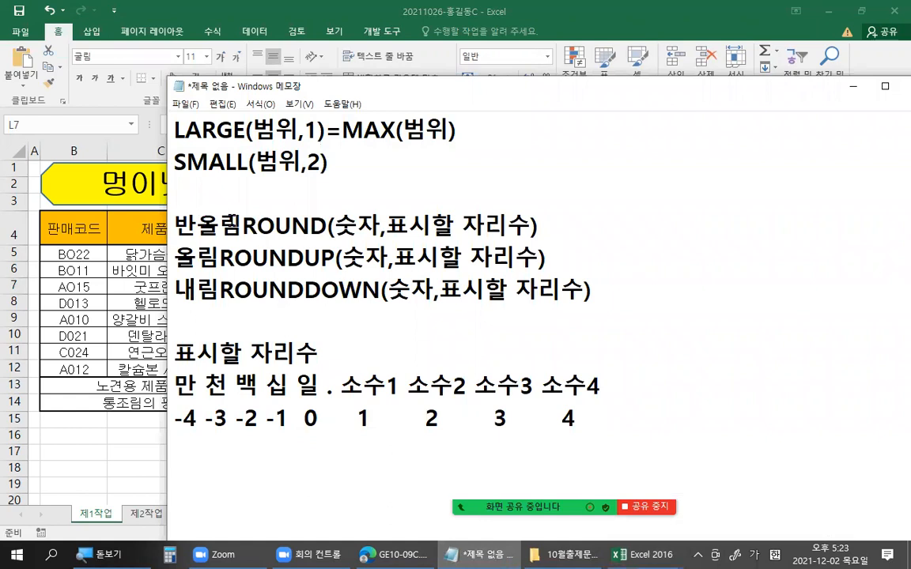
pyautogui.moveTo(241, 225); pyautogui.dragTo(529, 226)
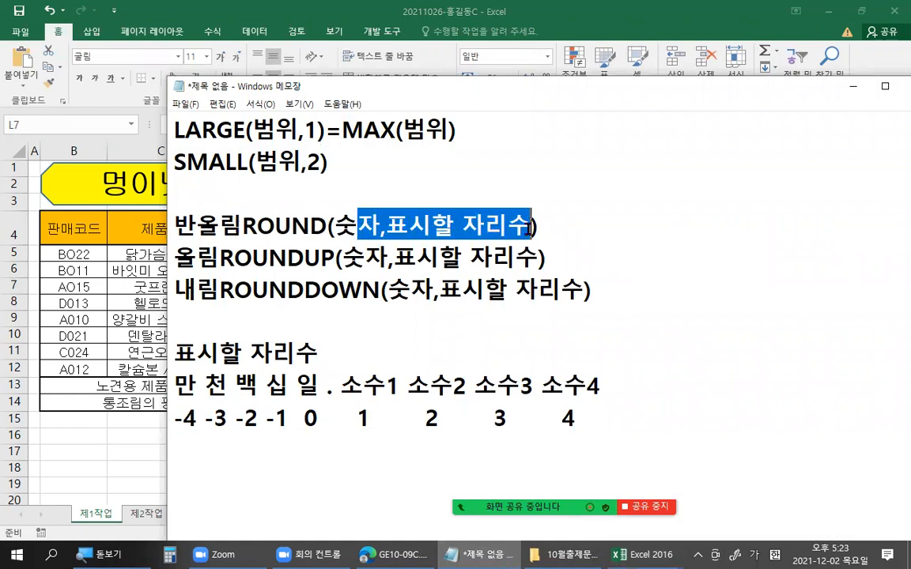
pyautogui.moveTo(175, 225); pyautogui.dragTo(324, 225)
pyautogui.click(242, 225)
pyautogui.moveTo(176, 257); pyautogui.dragTo(195, 257)
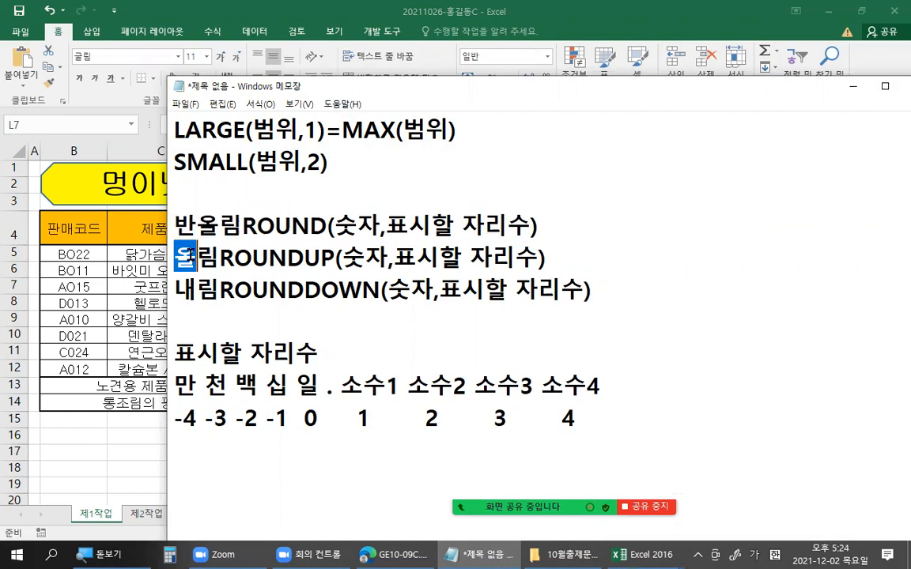
pyautogui.moveTo(304, 257); pyautogui.dragTo(335, 258)
pyautogui.moveTo(219, 290); pyautogui.dragTo(380, 293)
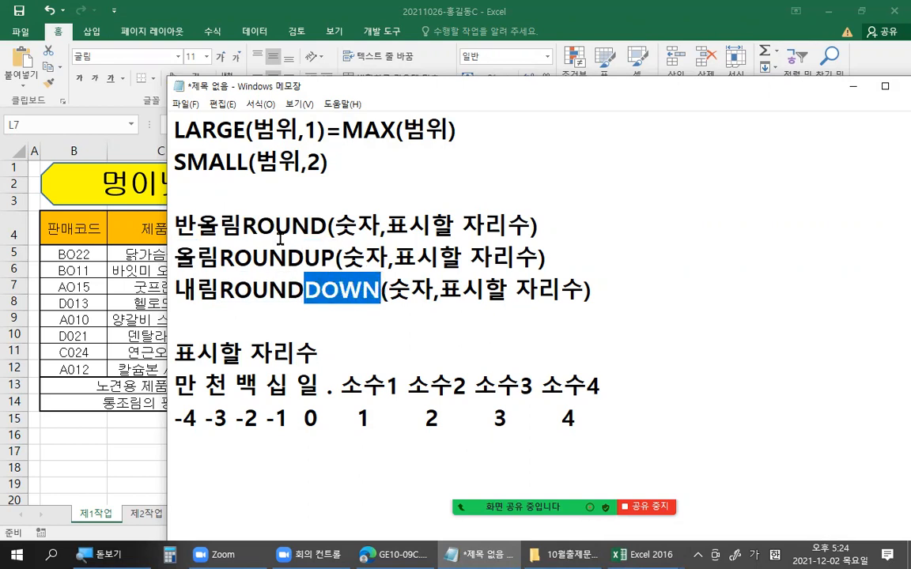
pyautogui.click(335, 226)
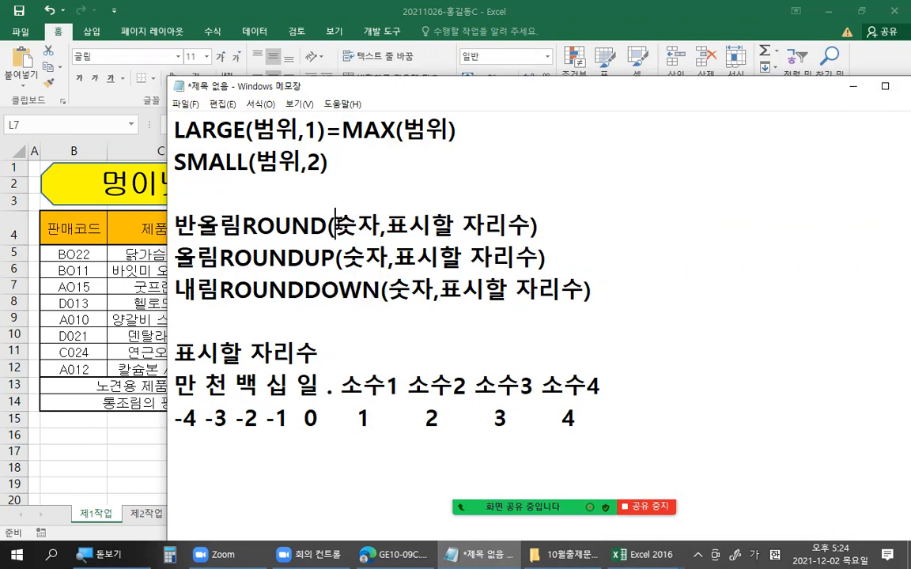
pyautogui.moveTo(337, 227); pyautogui.dragTo(372, 229)
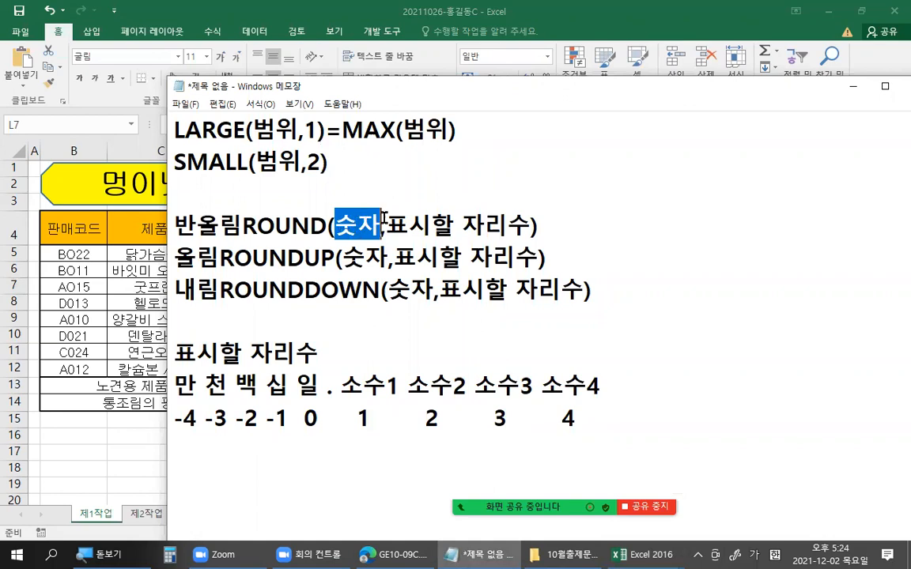
pyautogui.moveTo(391, 225); pyautogui.dragTo(526, 225)
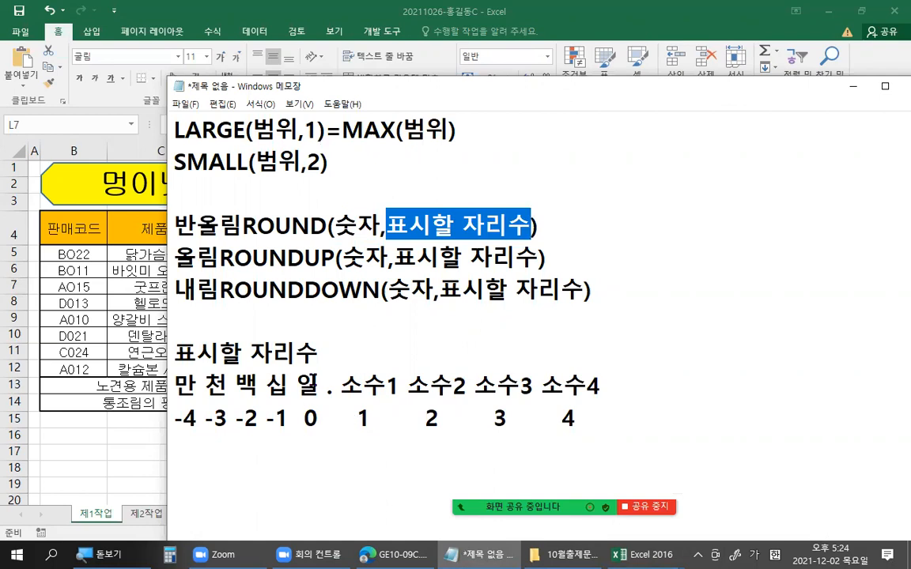
# Step: Examine the digit-position table in the notes that matches place values to the rounding argument
pyautogui.moveTo(295, 385); pyautogui.dragTo(318, 417)
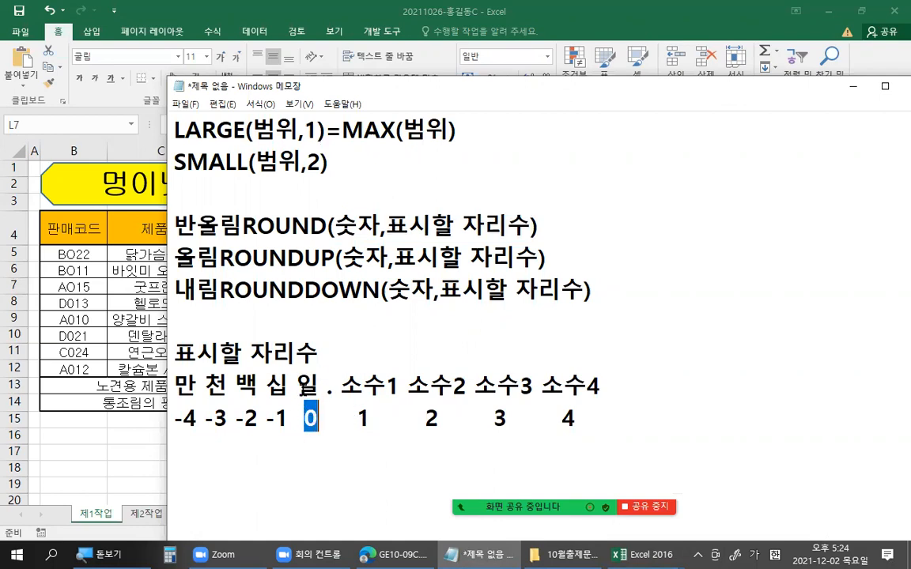
pyautogui.moveTo(344, 385); pyautogui.dragTo(405, 386)
pyautogui.moveTo(297, 385); pyautogui.dragTo(314, 416)
pyautogui.moveTo(242, 225); pyautogui.dragTo(313, 225)
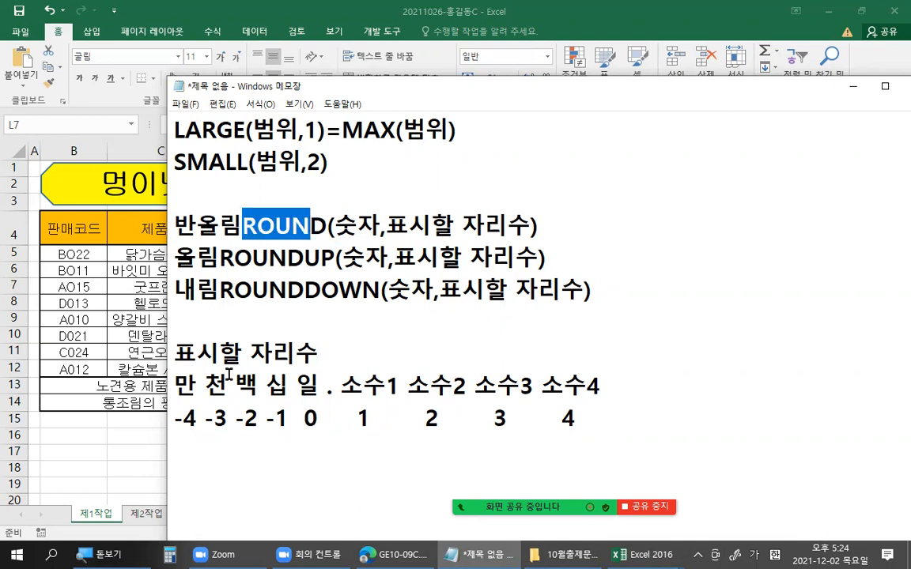
pyautogui.moveTo(228, 385); pyautogui.dragTo(236, 417)
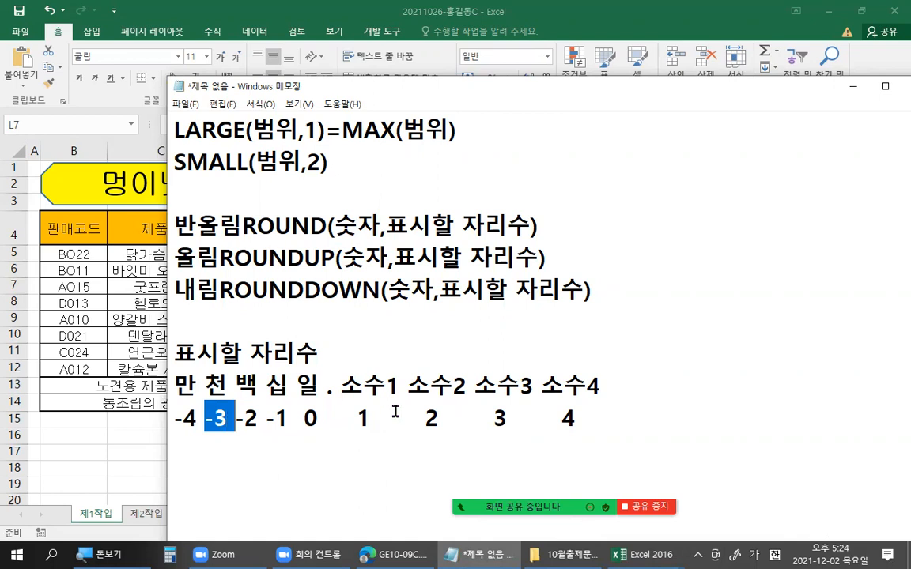
pyautogui.moveTo(357, 417); pyautogui.dragTo(575, 416)
pyautogui.moveTo(289, 416); pyautogui.dragTo(174, 420)
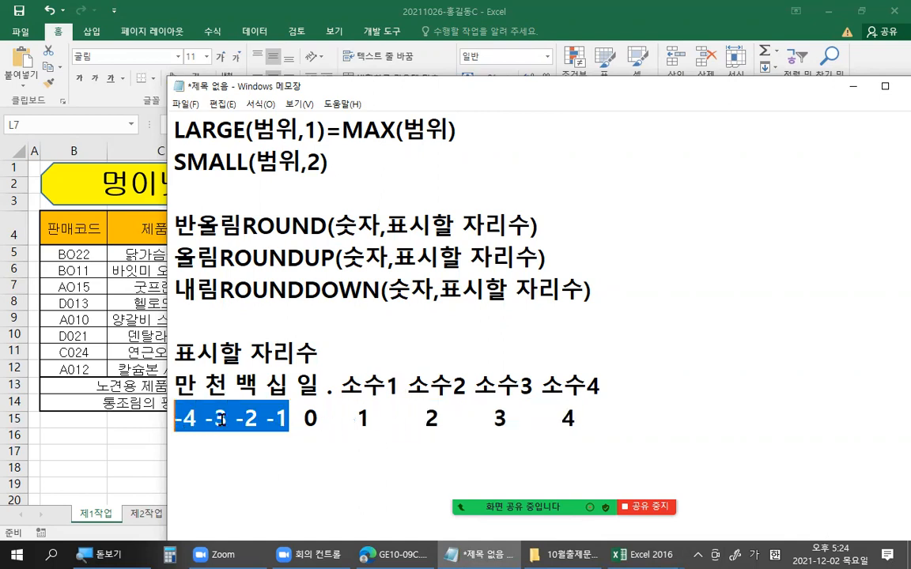
pyautogui.moveTo(289, 417); pyautogui.dragTo(185, 419)
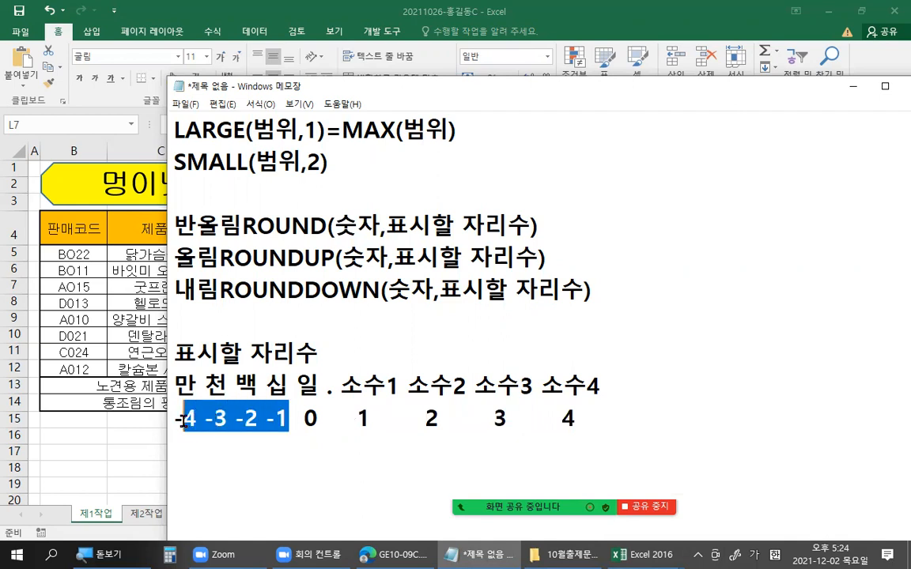
pyautogui.click(222, 419)
# Step: Switch to the GE10-09C.pdf task sheet in the browser to read the rounding task (4)
pyautogui.click(134, 358)
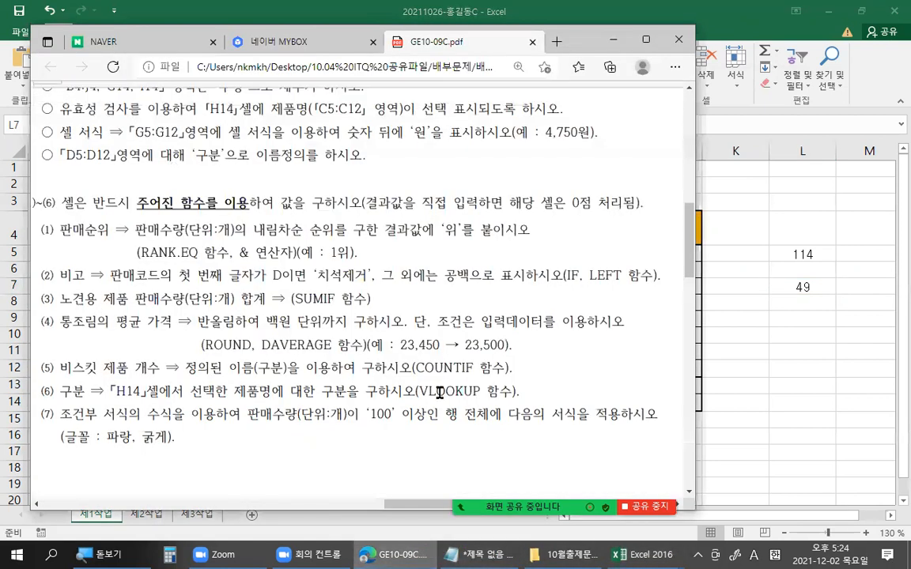
pyautogui.click(393, 554)
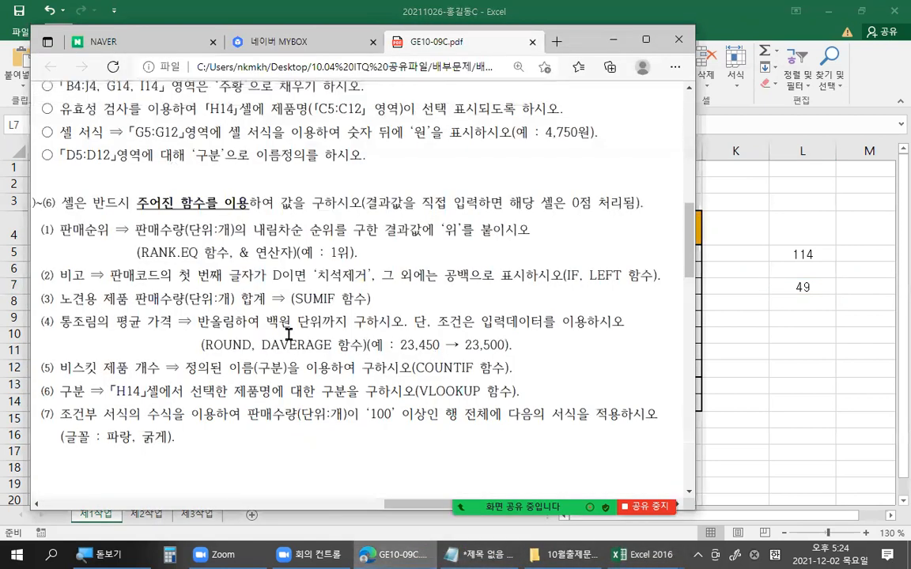
# Step: Examine task (4) in the task sheet, covering the 통조림 average price, the DAVERAGE function and rounding to 백원 단위
pyautogui.moveTo(55, 321); pyautogui.dragTo(122, 319)
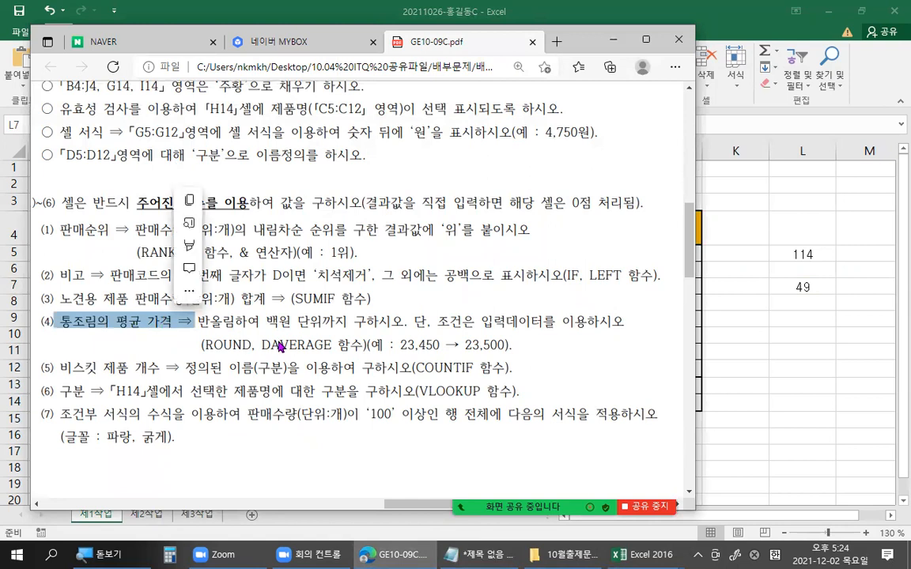
pyautogui.moveTo(261, 344); pyautogui.dragTo(331, 340)
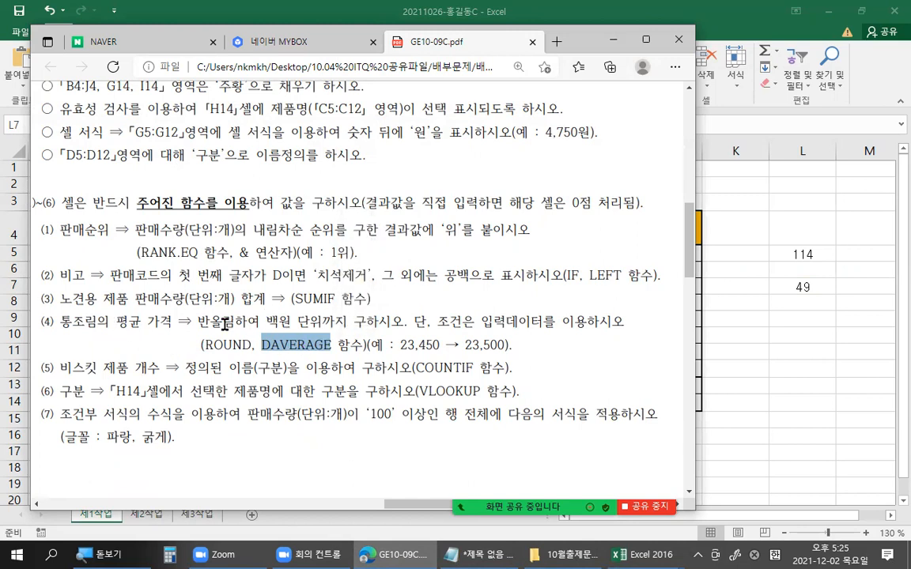
pyautogui.moveTo(204, 320); pyautogui.dragTo(322, 330)
pyautogui.click(269, 322)
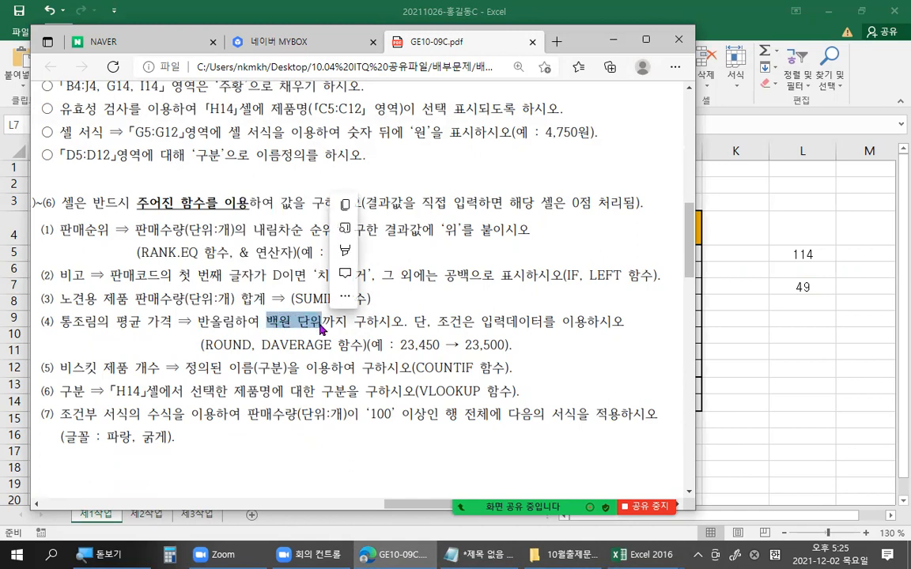
# Step: Switch to the Notepad notes and examine the digit-position table, focusing on the argument for the hundreds place (백)
pyautogui.click(506, 553)
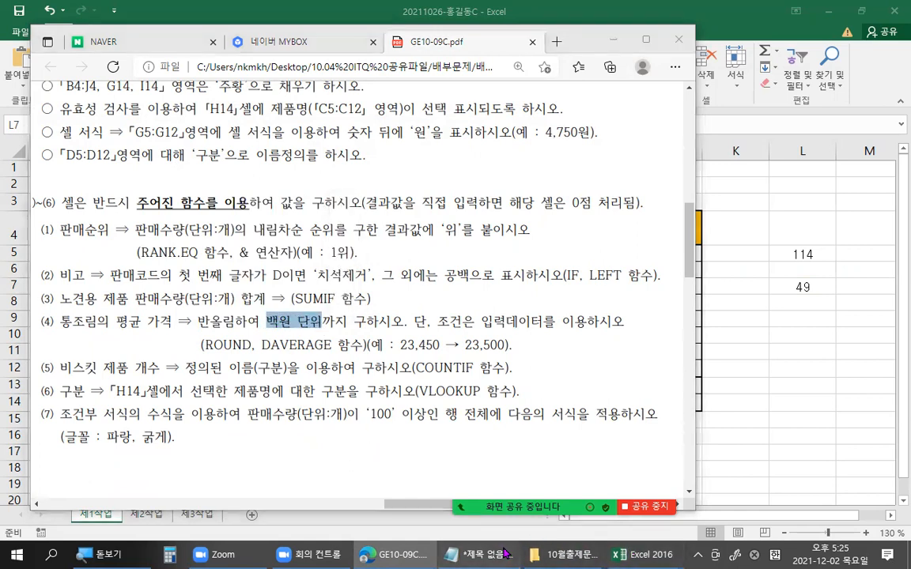
pyautogui.moveTo(237, 417); pyautogui.dragTo(254, 419)
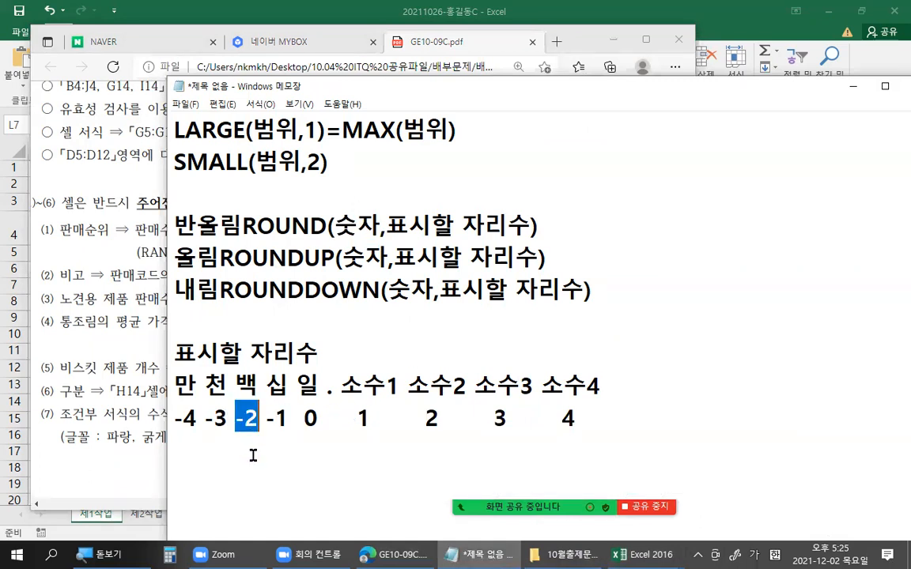
pyautogui.moveTo(175, 417); pyautogui.dragTo(577, 417)
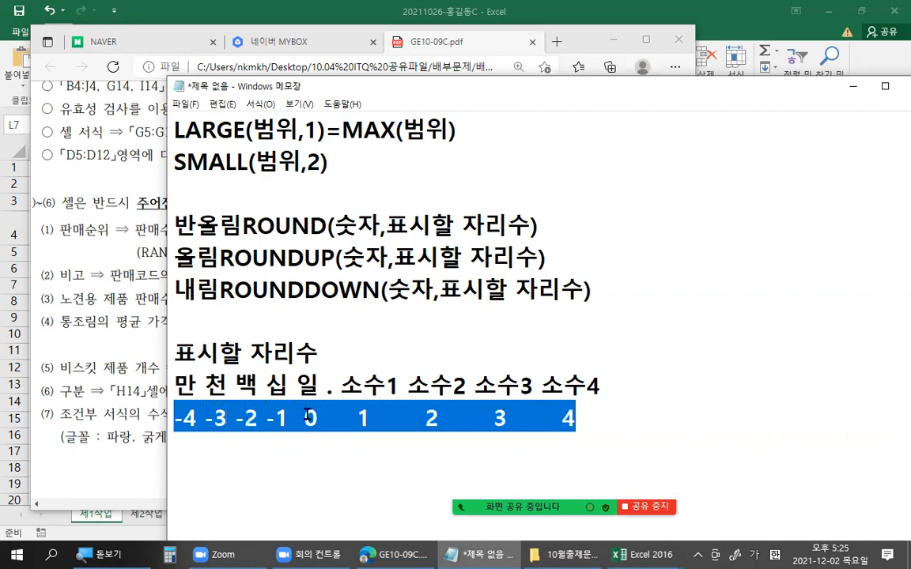
pyautogui.moveTo(295, 386); pyautogui.dragTo(183, 417)
pyautogui.moveTo(356, 417); pyautogui.dragTo(576, 399)
pyautogui.moveTo(234, 417); pyautogui.dragTo(258, 417)
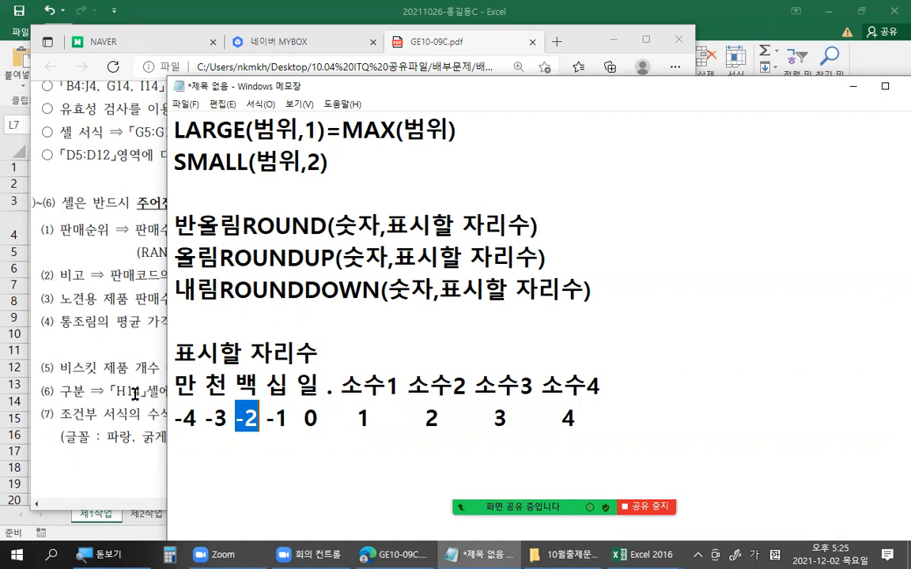
pyautogui.moveTo(173, 417); pyautogui.dragTo(571, 406)
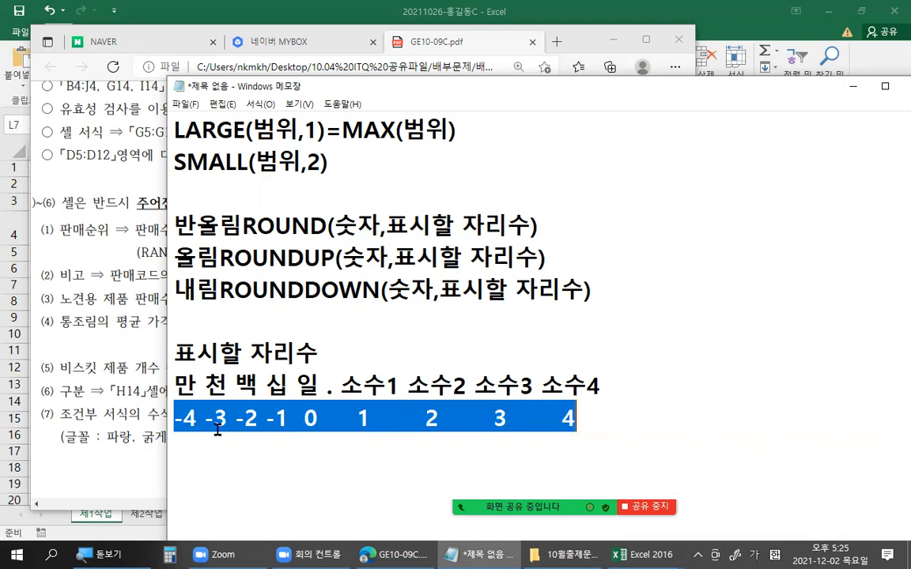
pyautogui.click(90, 369)
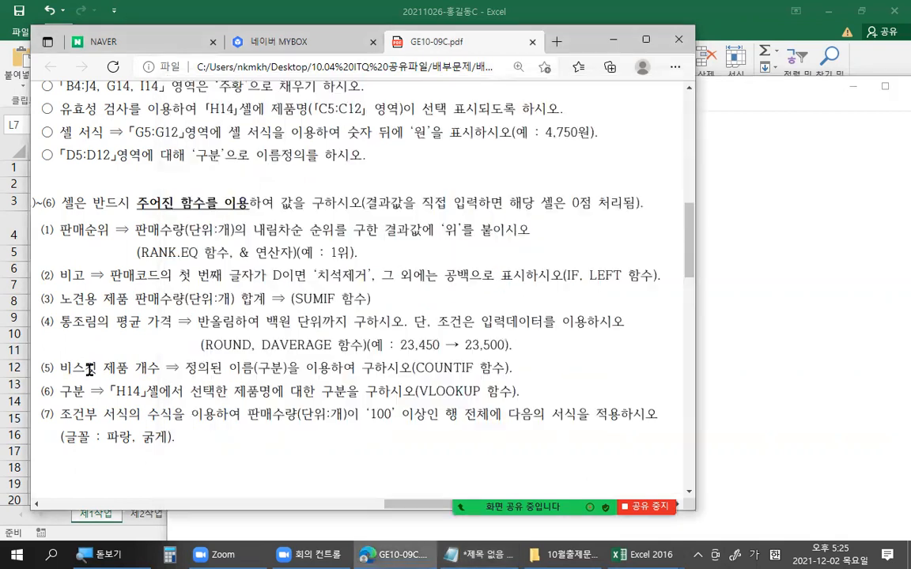
pyautogui.click(765, 364)
pyautogui.click(751, 393)
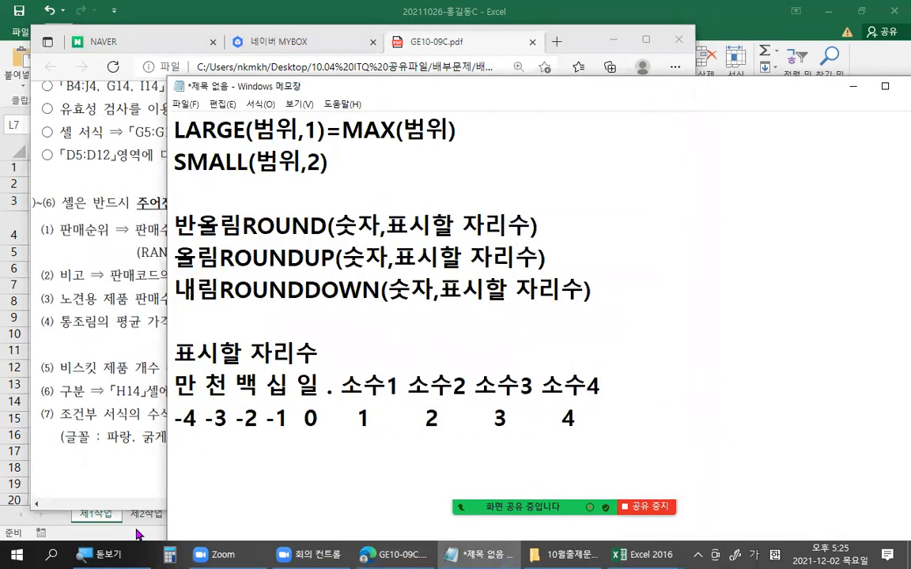
# Step: Switch to Excel and enter =DAVERAGE(B4:H12,G4,D4:D5) in cell E14 for the average price of 통조림
pyautogui.click(136, 535)
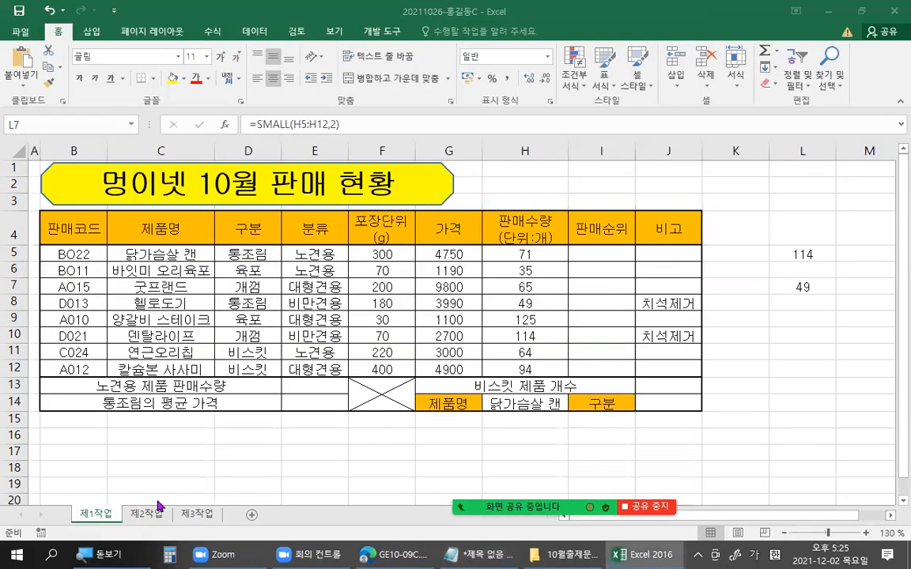
pyautogui.click(314, 402)
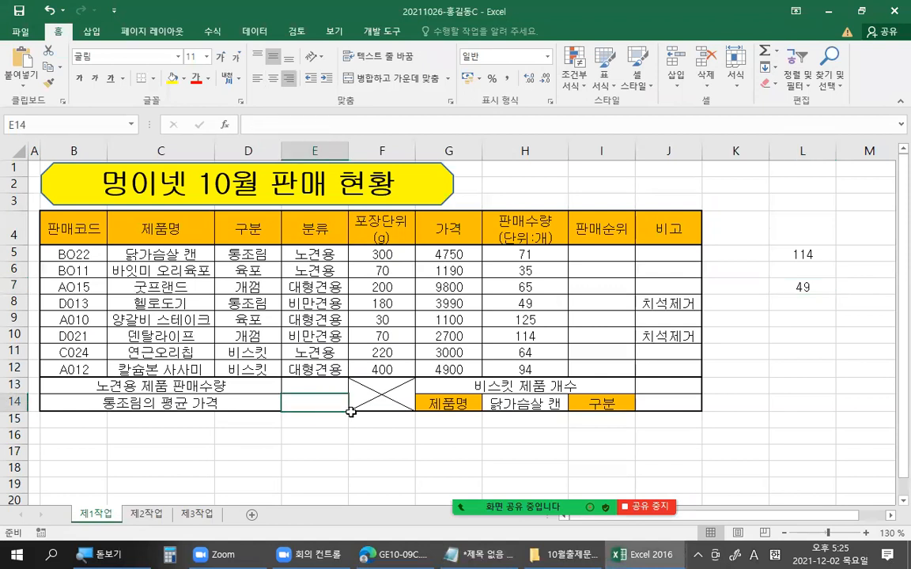
pyautogui.write('=D')
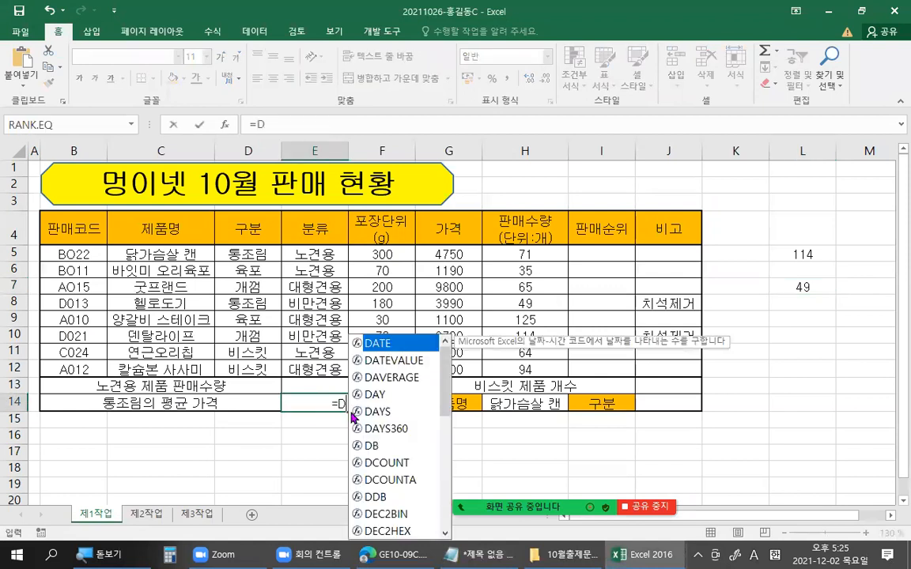
pyautogui.write('A')
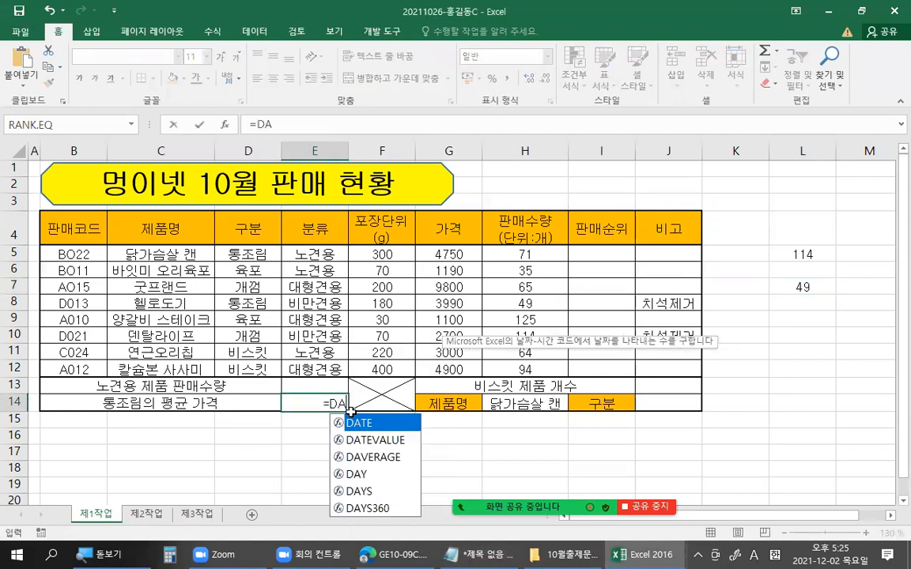
pyautogui.doubleClick(372, 457)
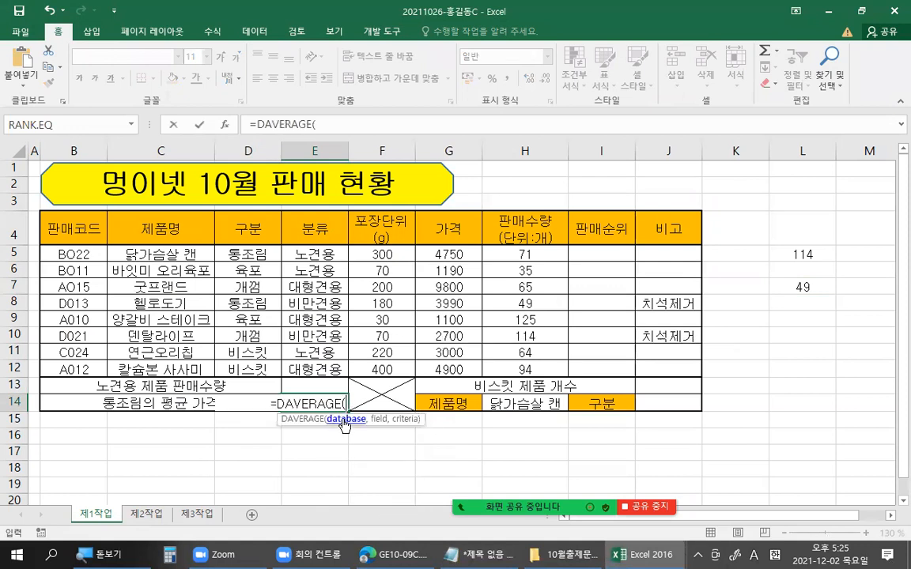
pyautogui.moveTo(67, 222); pyautogui.dragTo(541, 366)
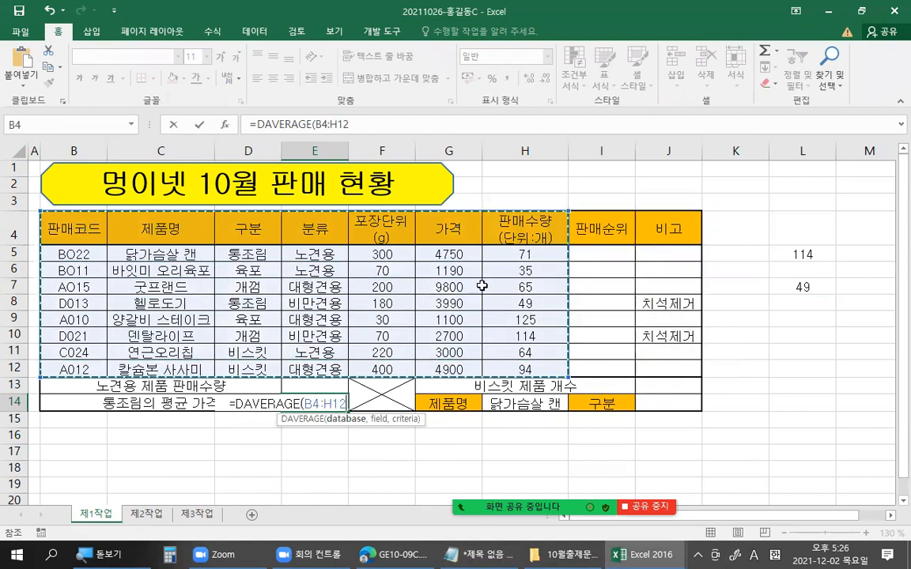
pyautogui.write(',')
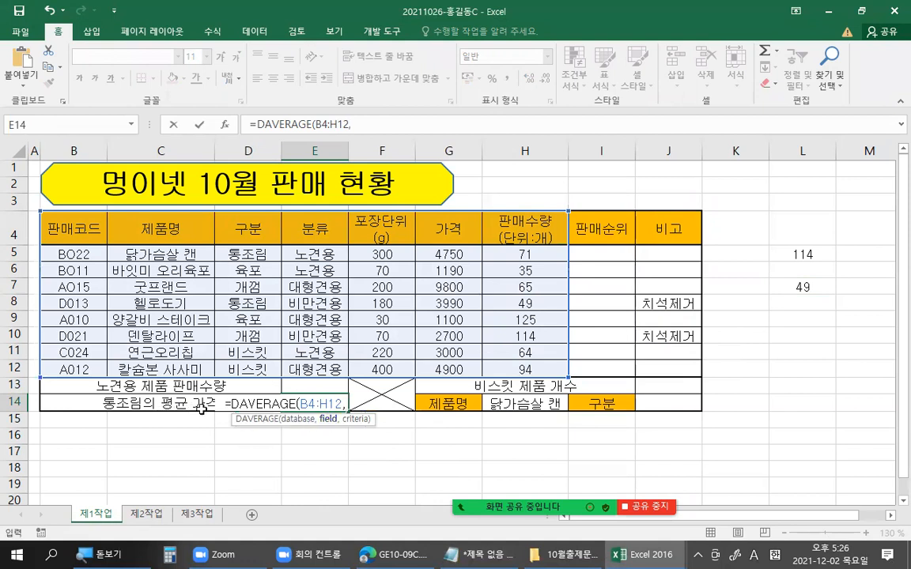
pyautogui.click(448, 236)
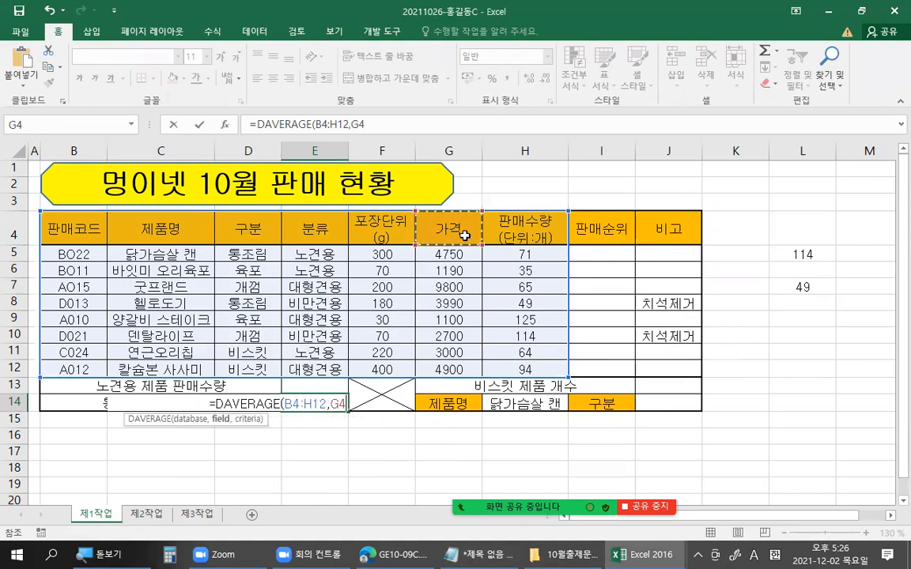
pyautogui.write(',')
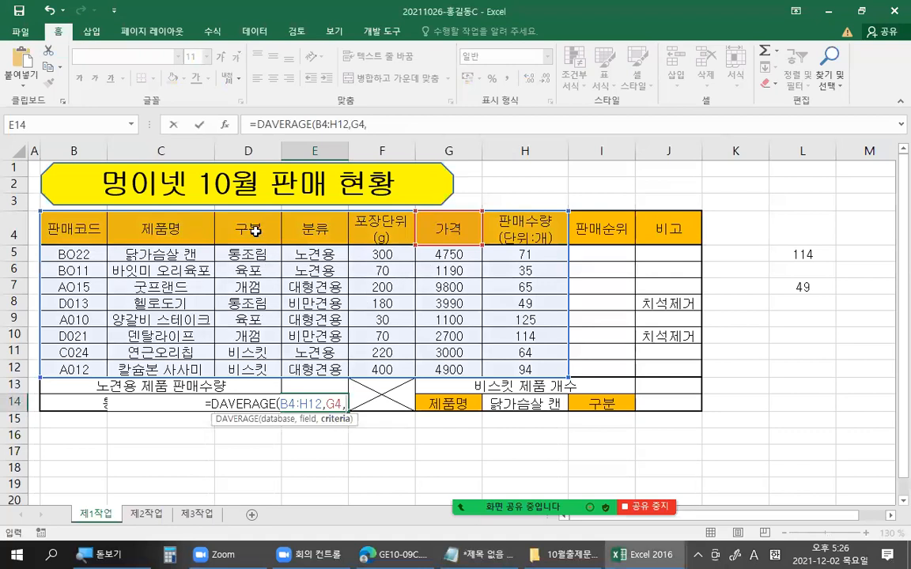
pyautogui.moveTo(254, 230); pyautogui.dragTo(252, 254)
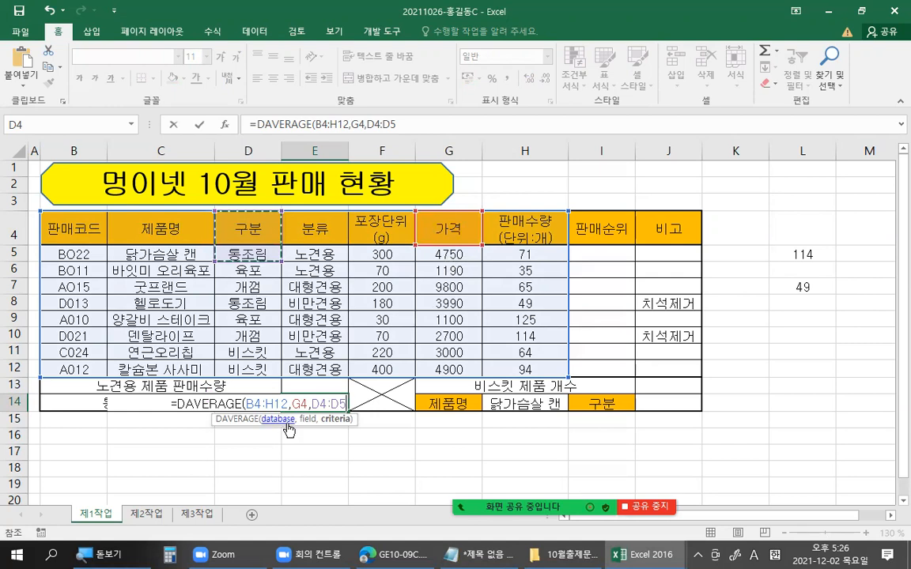
pyautogui.press('Return')
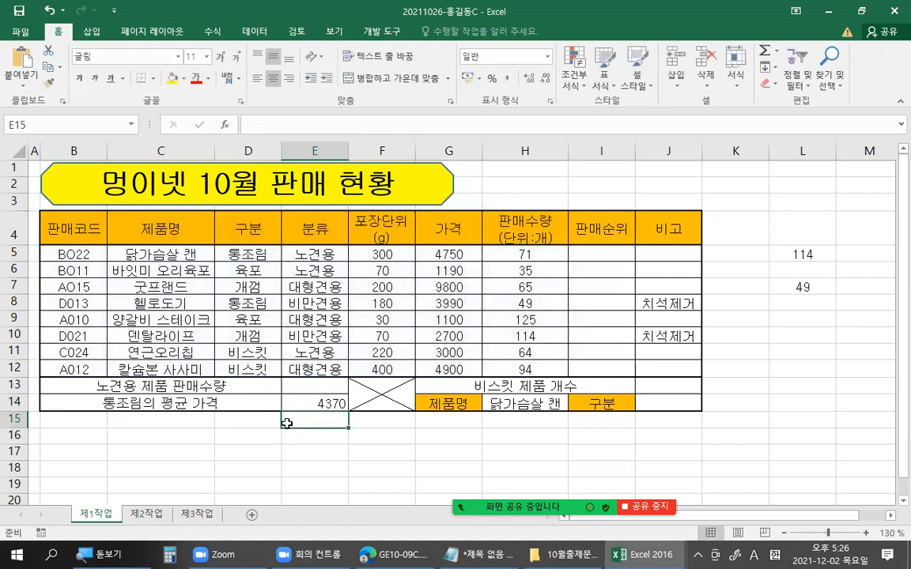
pyautogui.click(314, 404)
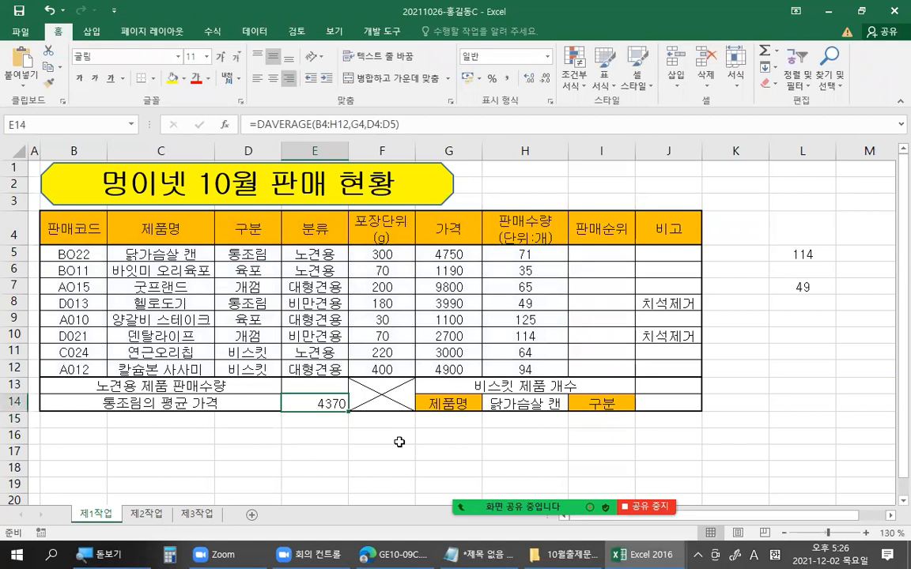
# Step: Recheck the 백원 단위 rounding requirement of task (4) in GE10-09C.pdf, and return to the worksheet
pyautogui.click(399, 554)
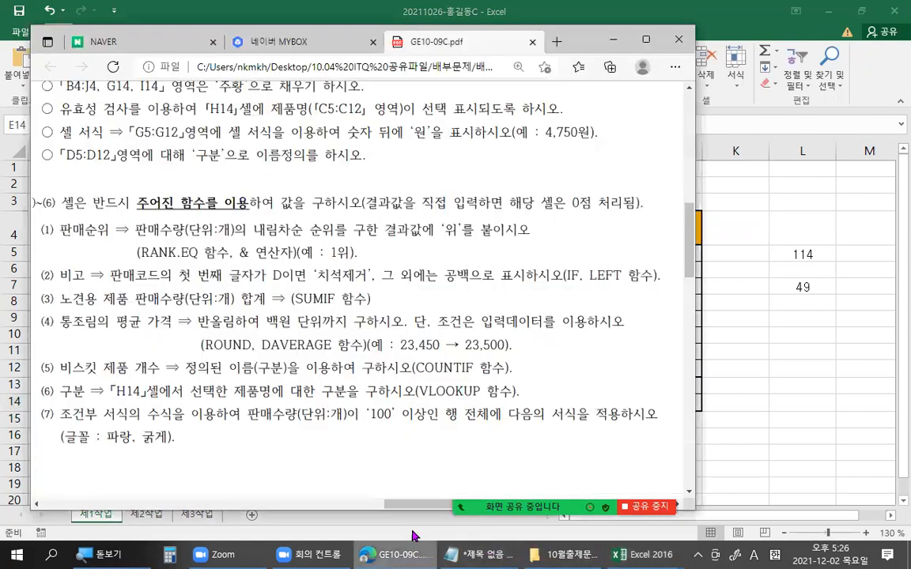
pyautogui.moveTo(265, 321); pyautogui.dragTo(365, 324)
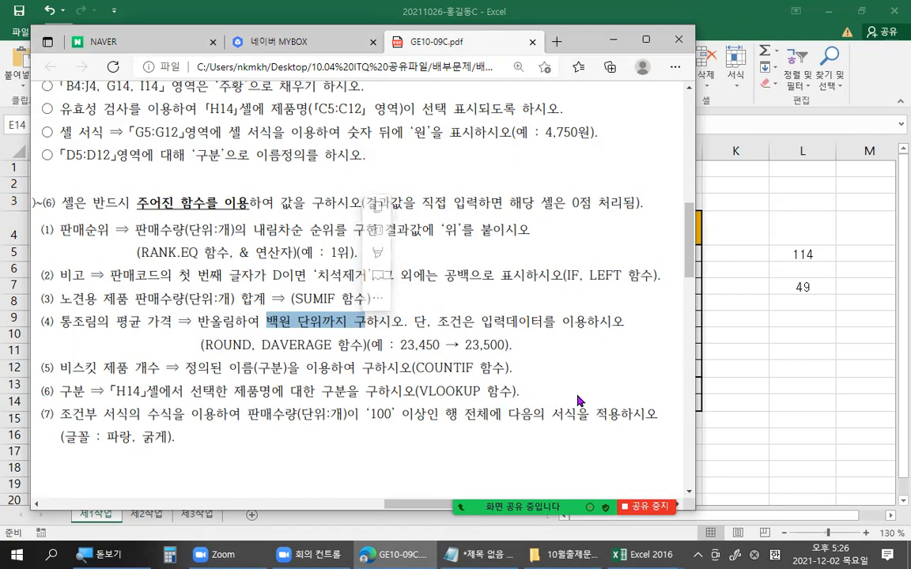
pyautogui.click(715, 407)
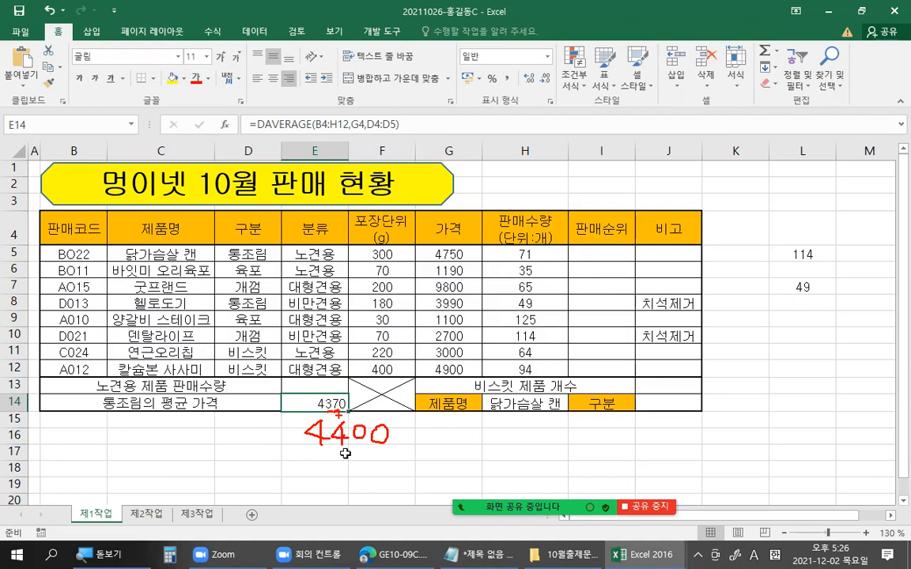
# Step: Wrap the DAVERAGE formula in cell E14 in ROUND with -2 digits to round the average to the hundreds place
pyautogui.doubleClick(316, 404)
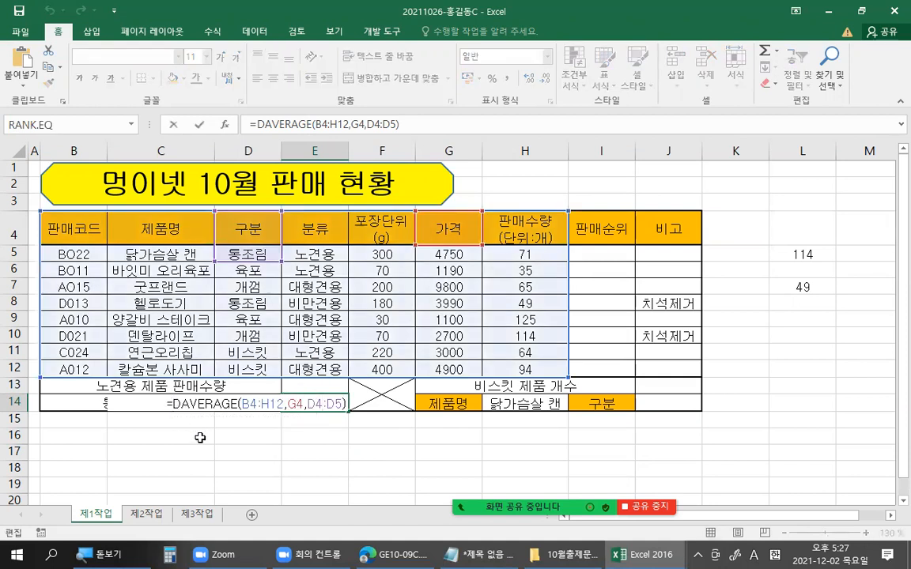
pyautogui.write('ROU')
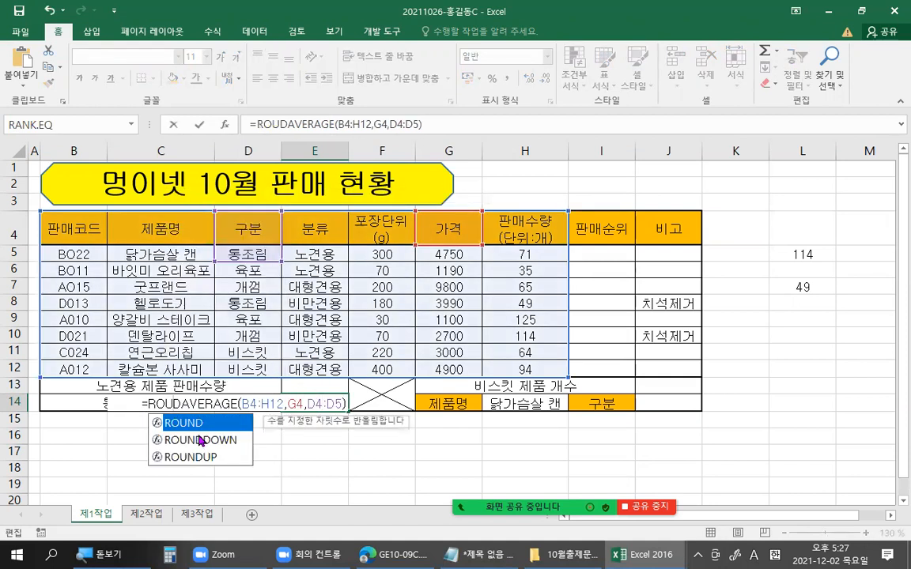
pyautogui.press('Tab')
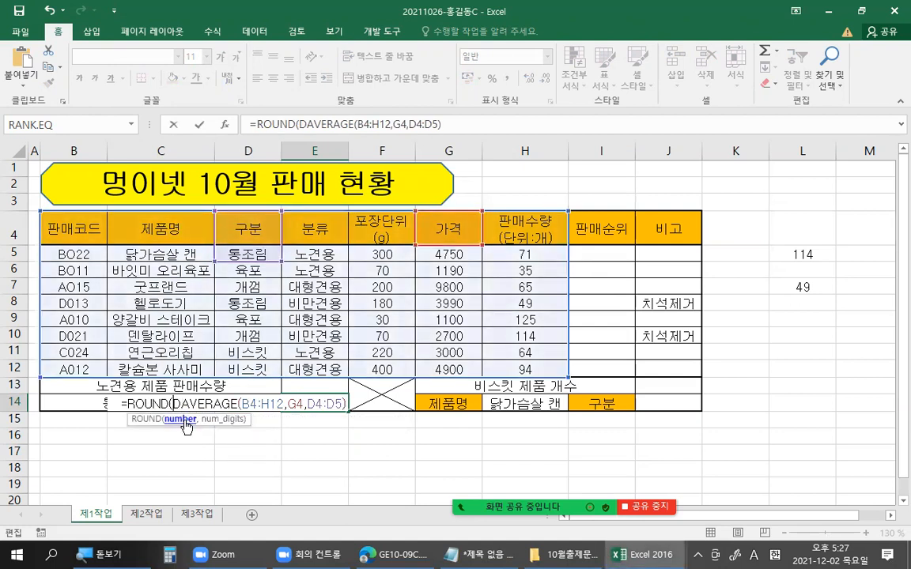
pyautogui.press('ctrl')
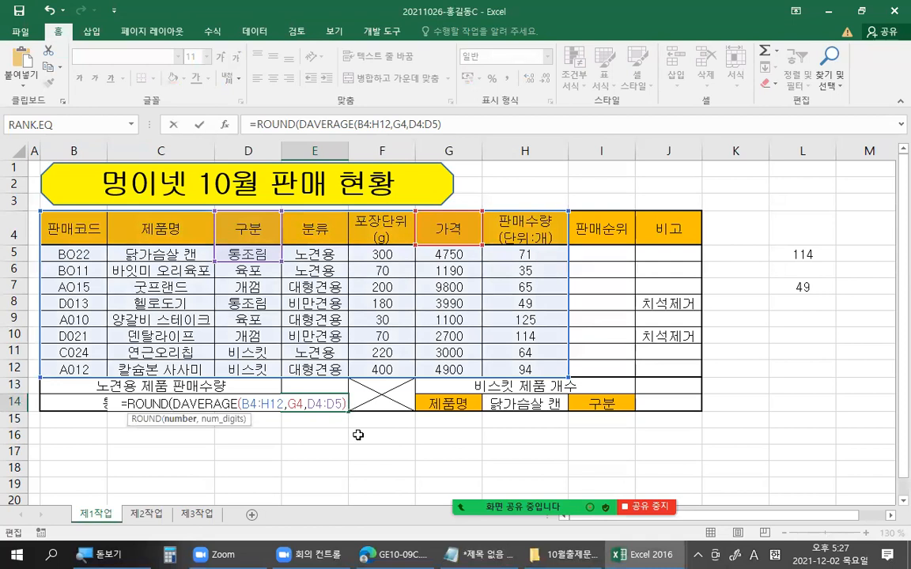
pyautogui.write(',')
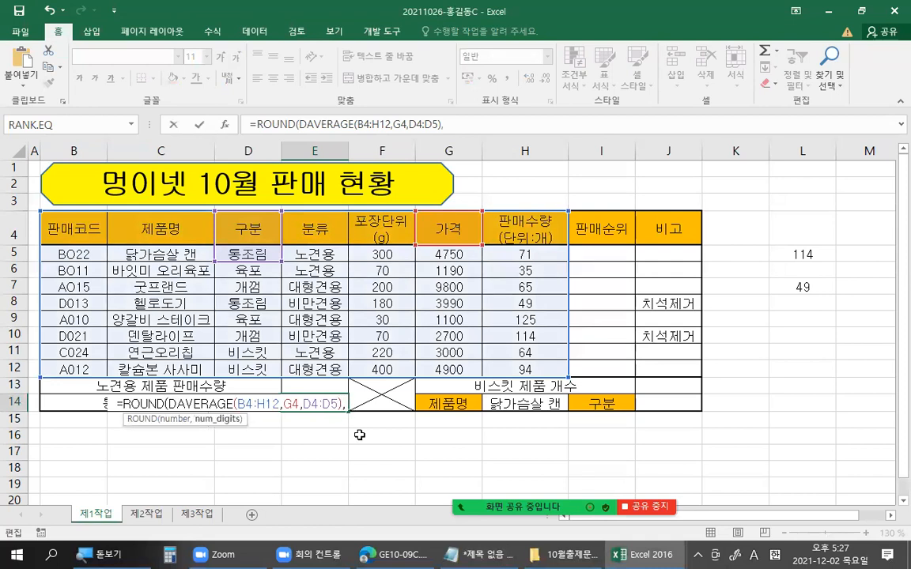
pyautogui.press('ctrl')
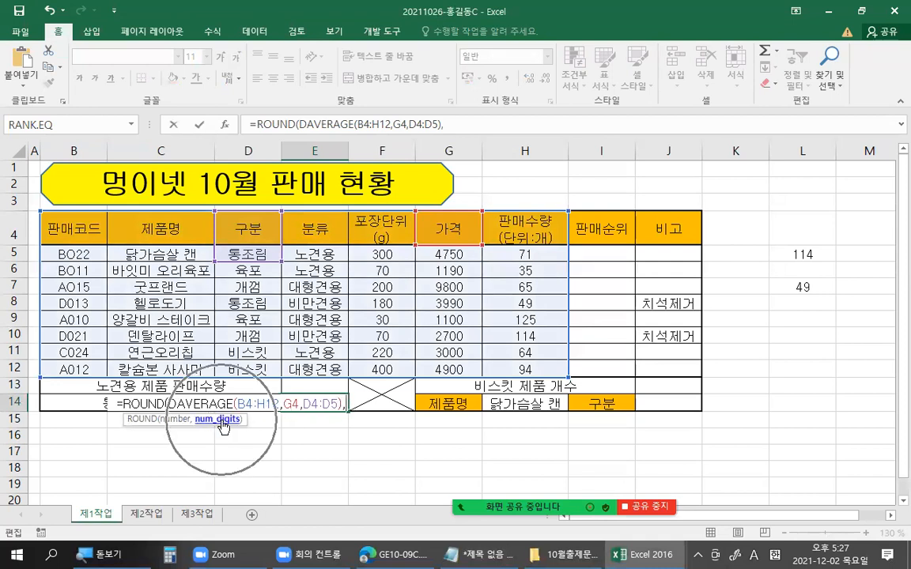
pyautogui.write('-2)')
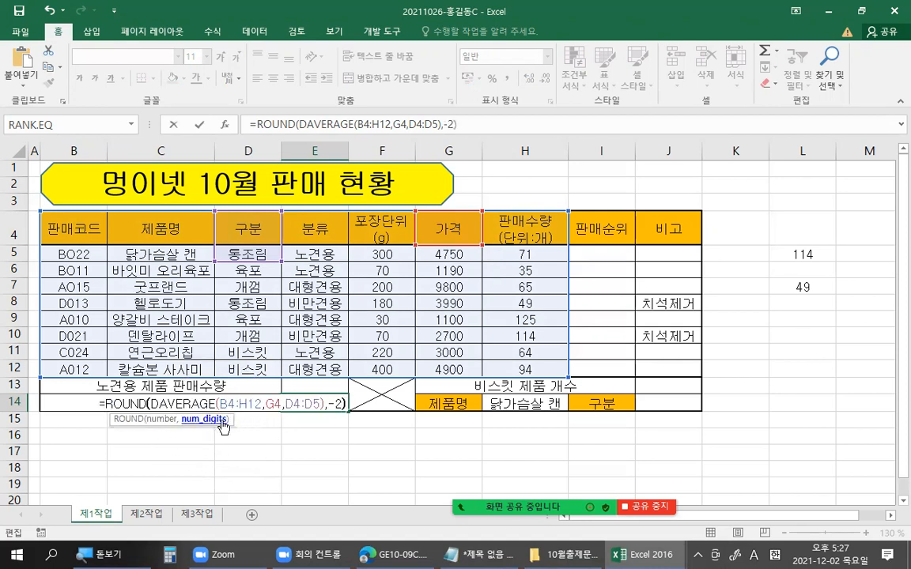
pyautogui.press('Return')
pyautogui.click(298, 404)
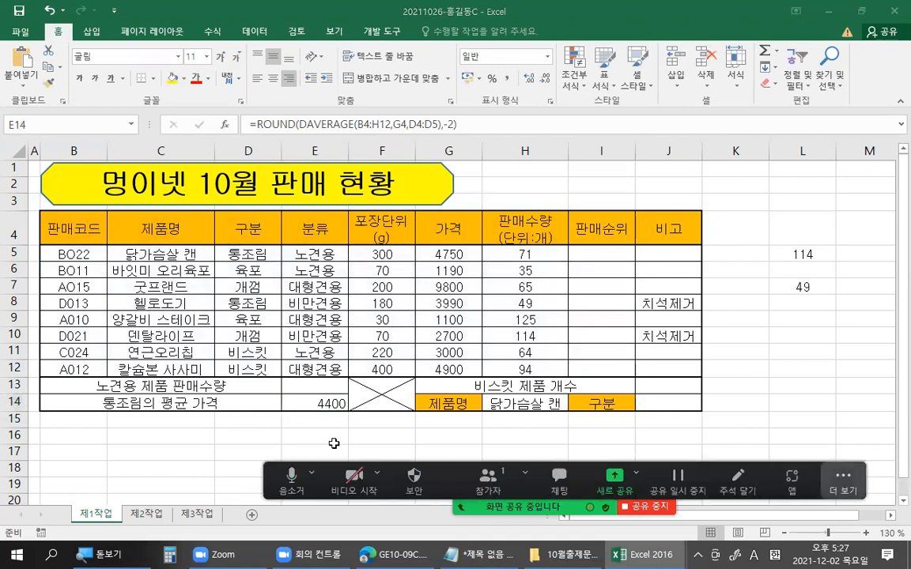
# Step: Switch to the Notepad notes and add the argument (날짜) after YEAR on the first line
pyautogui.click(843, 481)
pyautogui.click(478, 554)
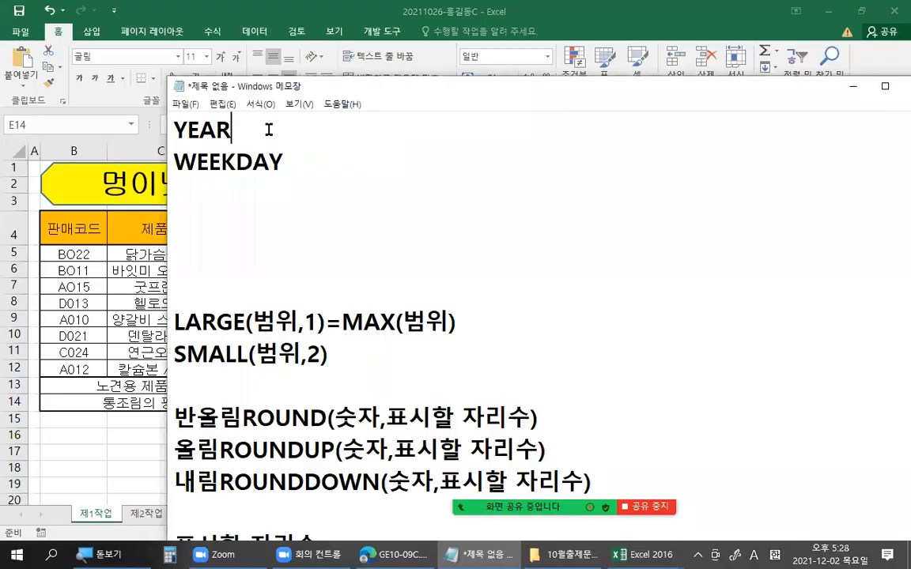
pyautogui.write('(')
pyautogui.write('SK')
pyautogui.press('BackSpace')
pyautogui.press('BackSpace')
pyautogui.press('Hangul')
pyautogui.write('날짜')
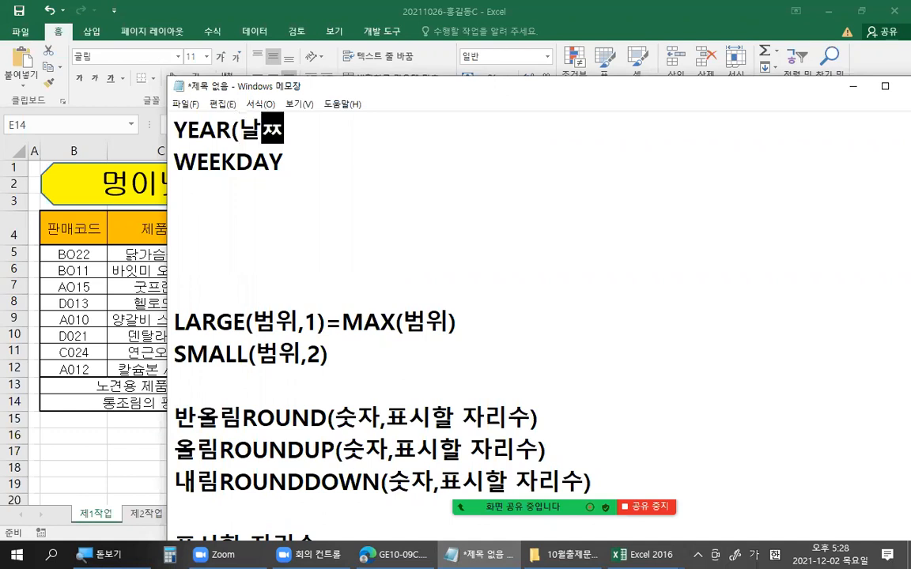
pyautogui.write(')')
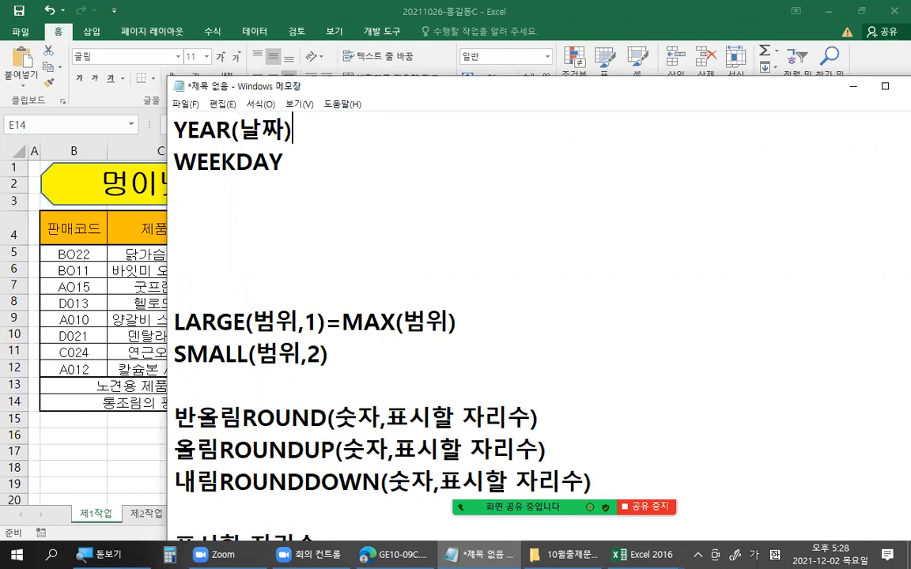
# Step: Replace the 날짜 placeholder in the YEAR note with the example date so it reads YEAR(2021-02-01)
pyautogui.moveTo(239, 126); pyautogui.dragTo(294, 125)
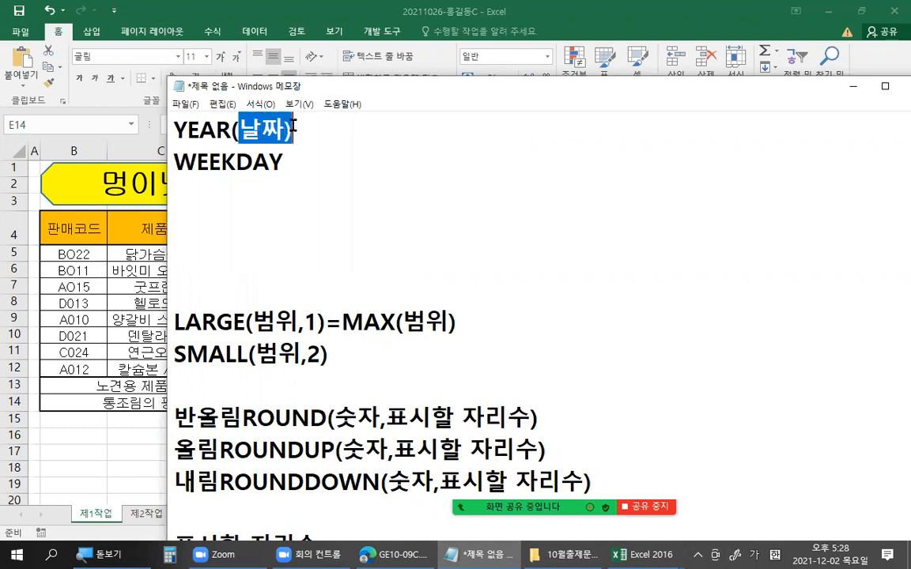
pyautogui.write('2021-')
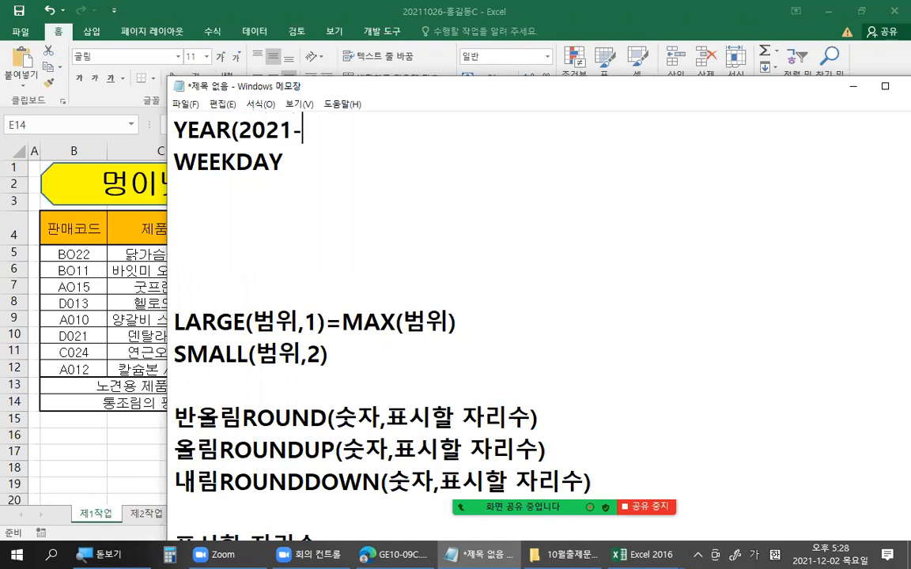
pyautogui.write('2-02-01')
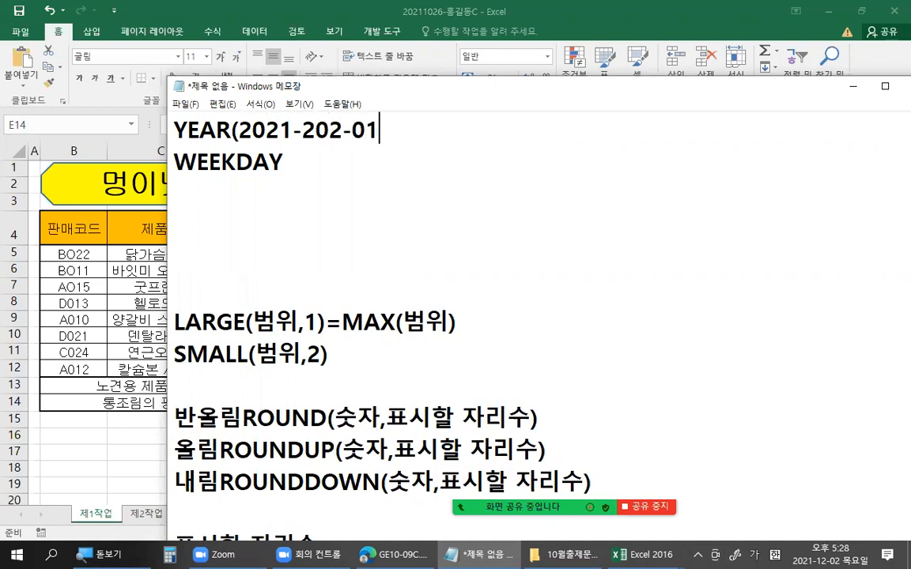
pyautogui.write(')')
pyautogui.click(314, 123)
pyautogui.press('BackSpace')
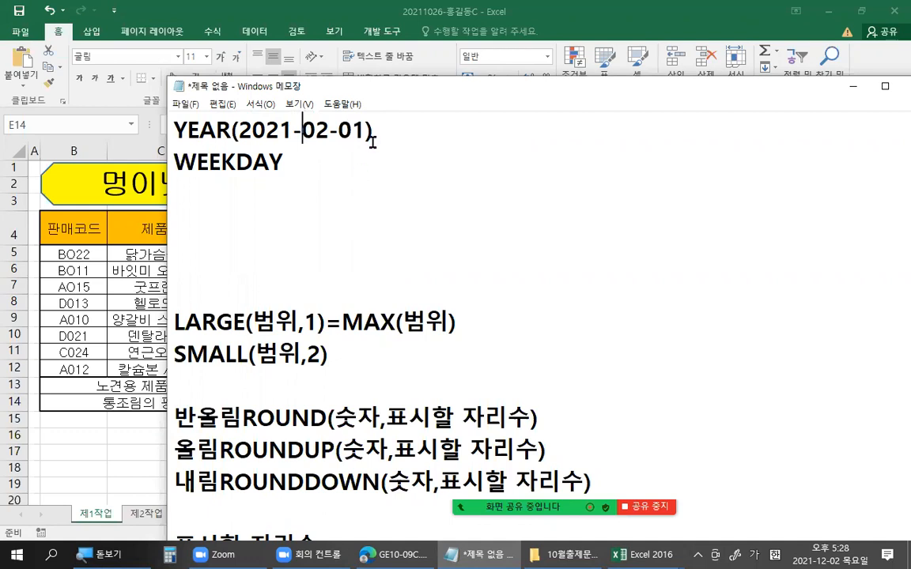
# Step: Add the explanation "2021 년도 추출" after YEAR(2021-02-01)
pyautogui.moveTo(237, 132); pyautogui.dragTo(366, 131)
pyautogui.moveTo(177, 128); pyautogui.dragTo(230, 129)
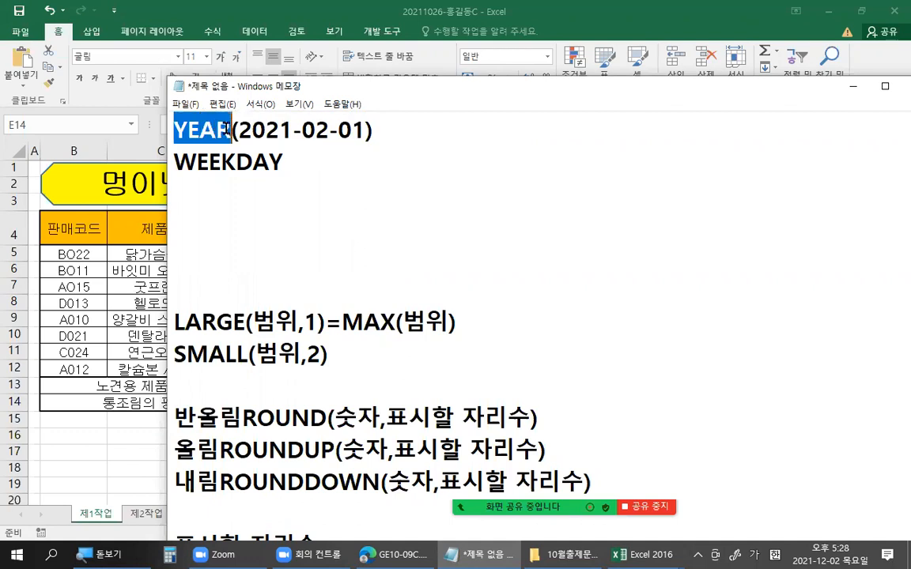
pyautogui.click(380, 130)
pyautogui.write('2021')
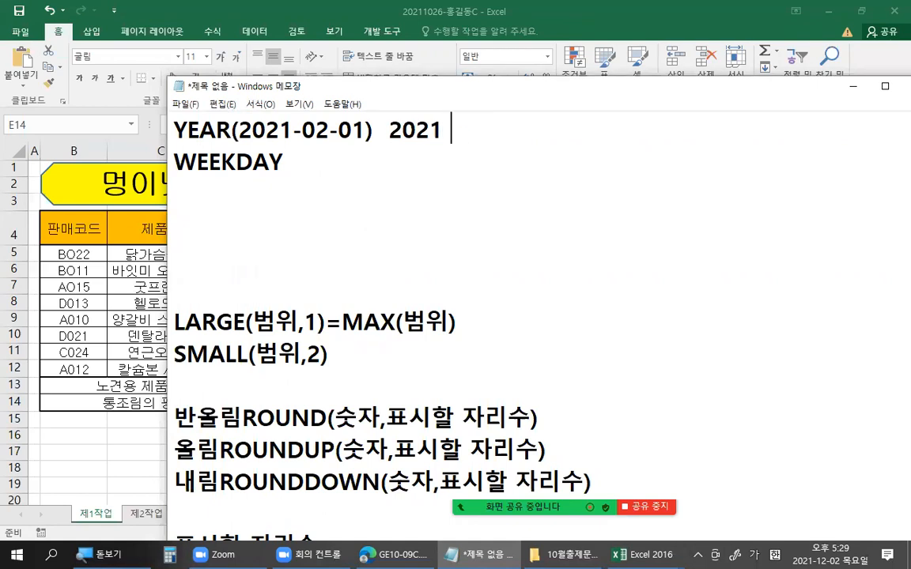
pyautogui.write(' 년도 추출')
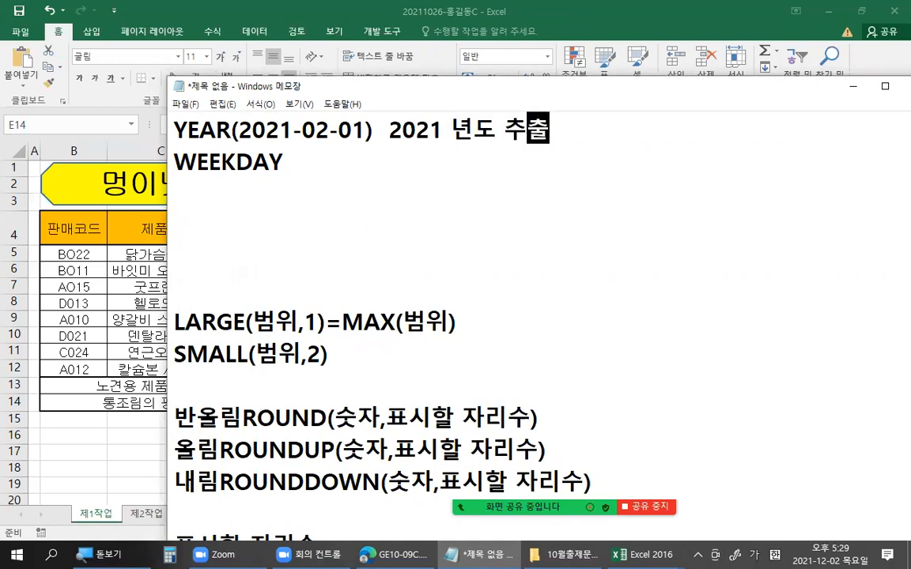
# Step: Complete the WEEKDAY line as "WEEKDAY(2021-02-01) 요일추출- 숫자로 추출"
pyautogui.click(328, 159)
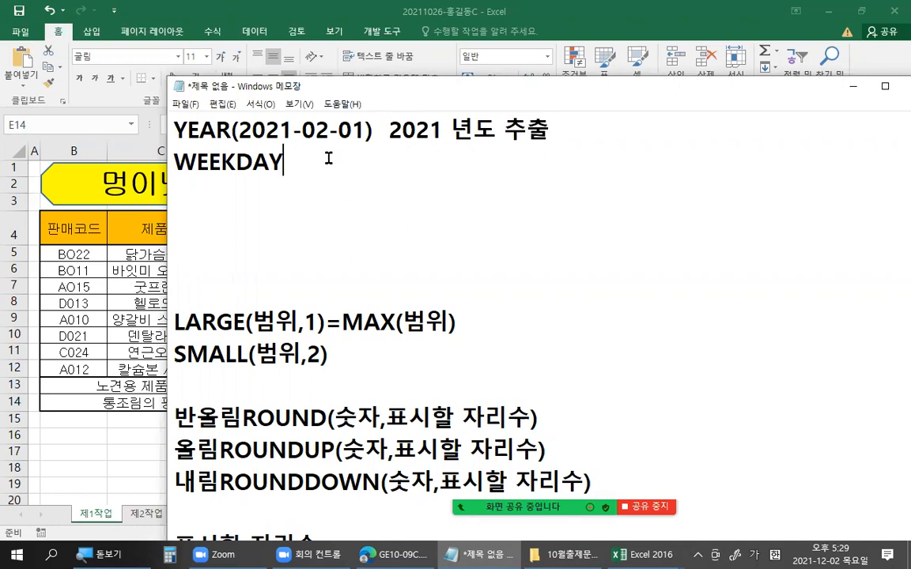
pyautogui.write('(2021-02-01')
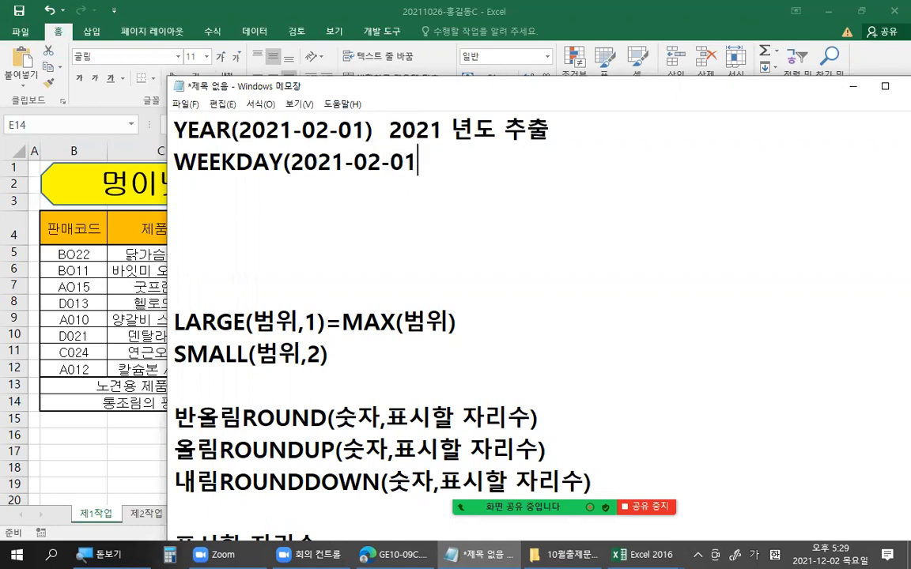
pyautogui.write(')  ㅇㅅ')
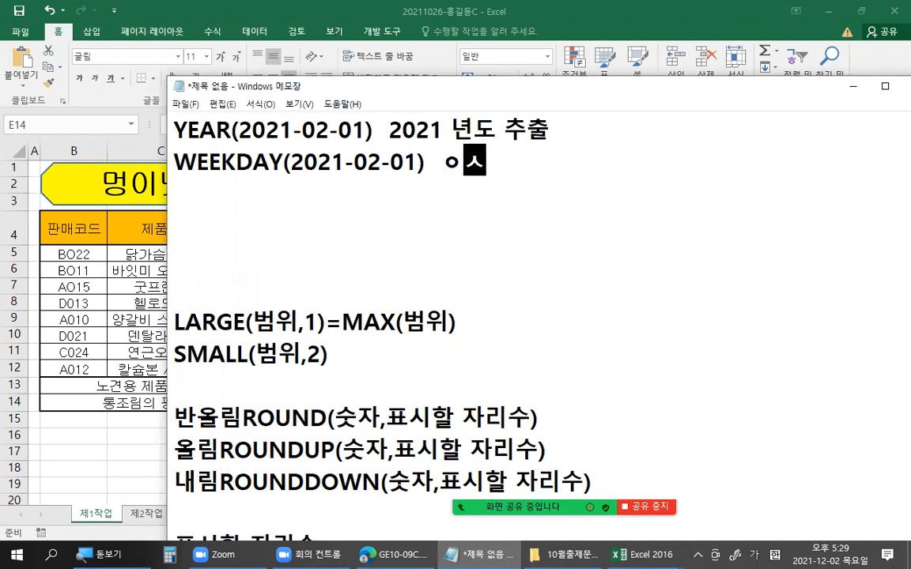
pyautogui.press('BackSpace')
pyautogui.press('BackSpace')
pyautogui.write('요일ㅊ')
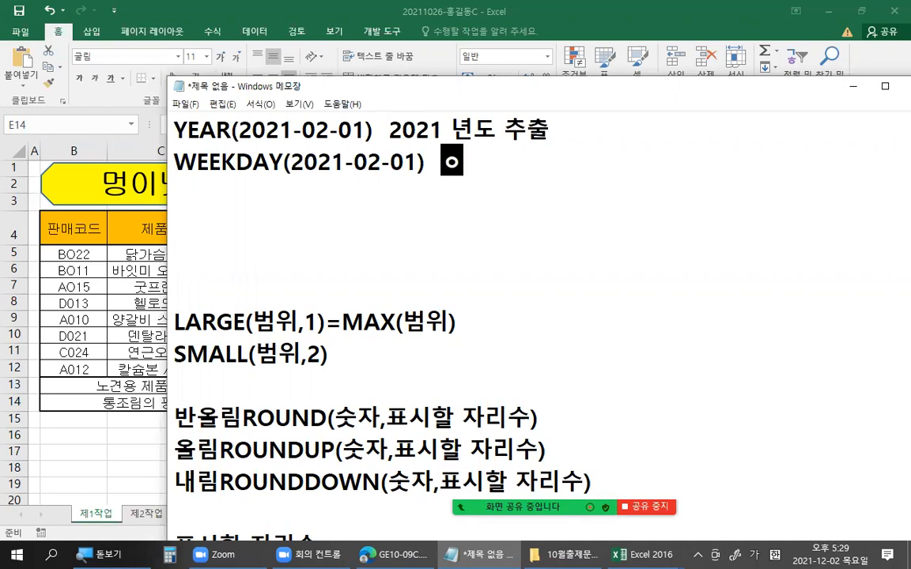
pyautogui.write('ㅜ출- ')
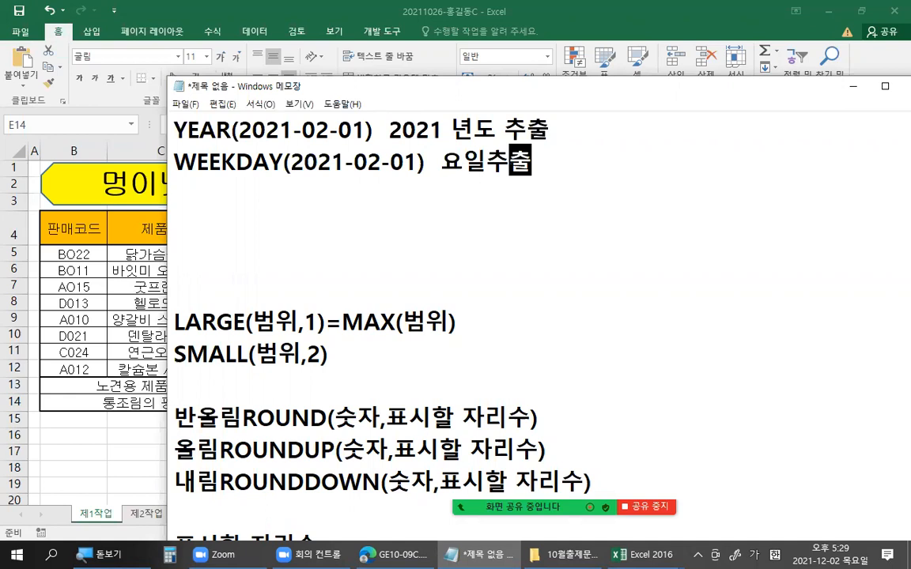
pyautogui.write('숫자로 추출')
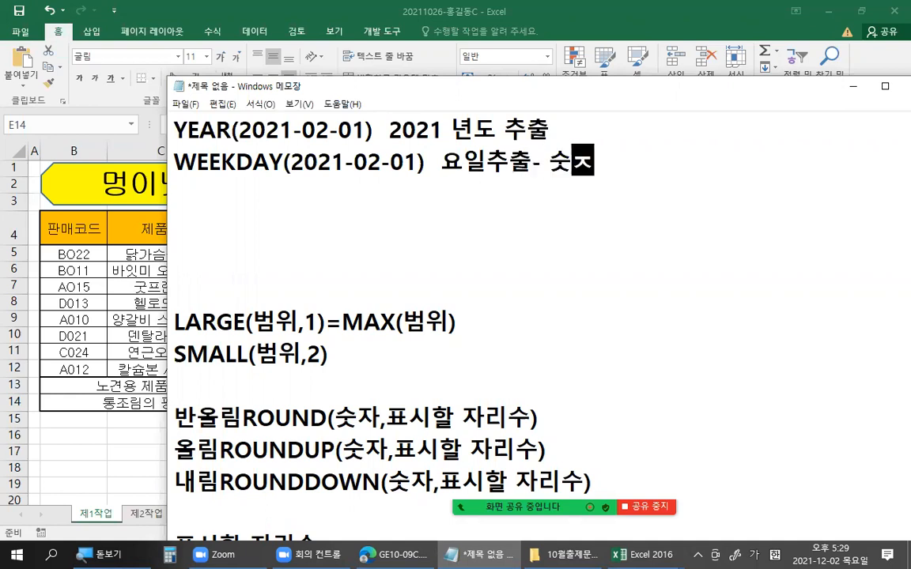
# Step: Add an indented line under the WEEKDAY note listing the weekday numbers as "1 234567"
pyautogui.press('Return')
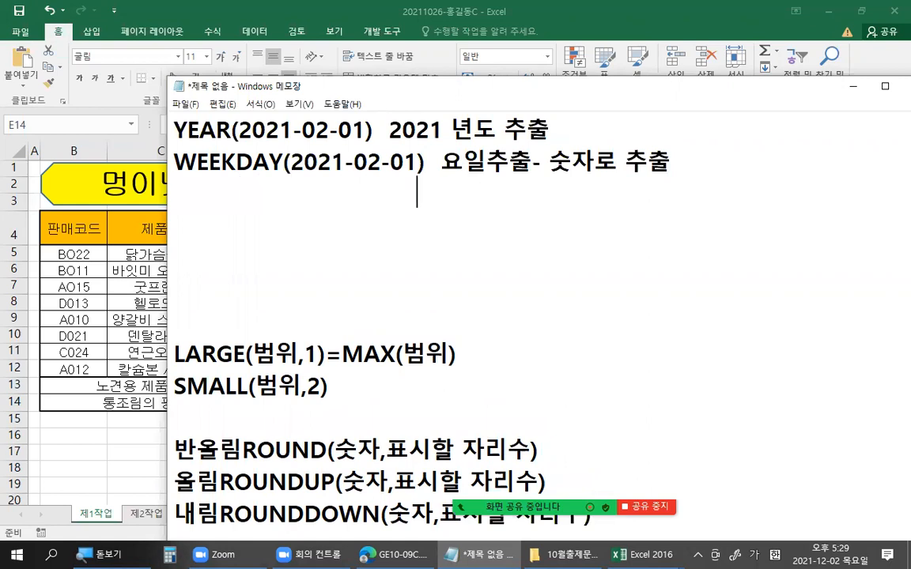
pyautogui.write('1')
pyautogui.press('BackSpace')
pyautogui.write('7')
pyautogui.press('BackSpace')
pyautogui.write('1 23')
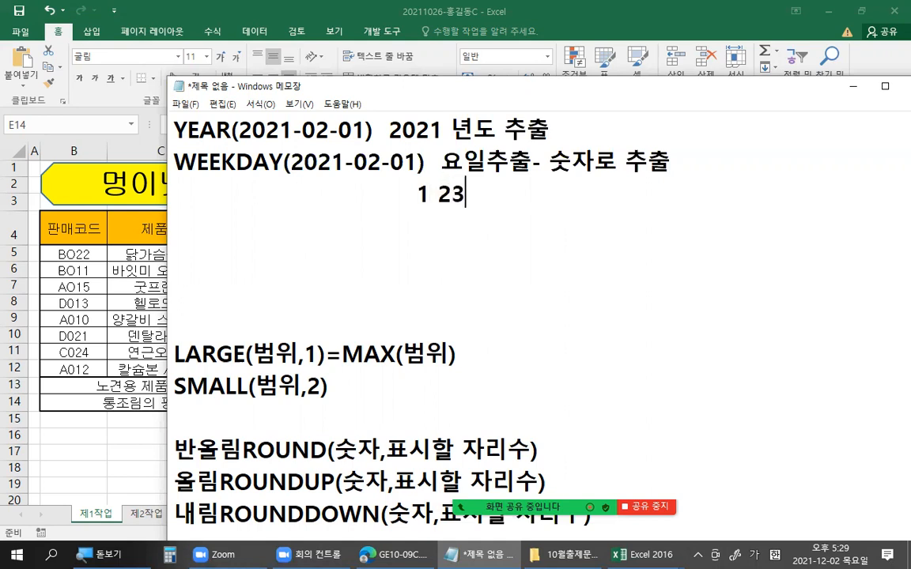
pyautogui.write('4567')
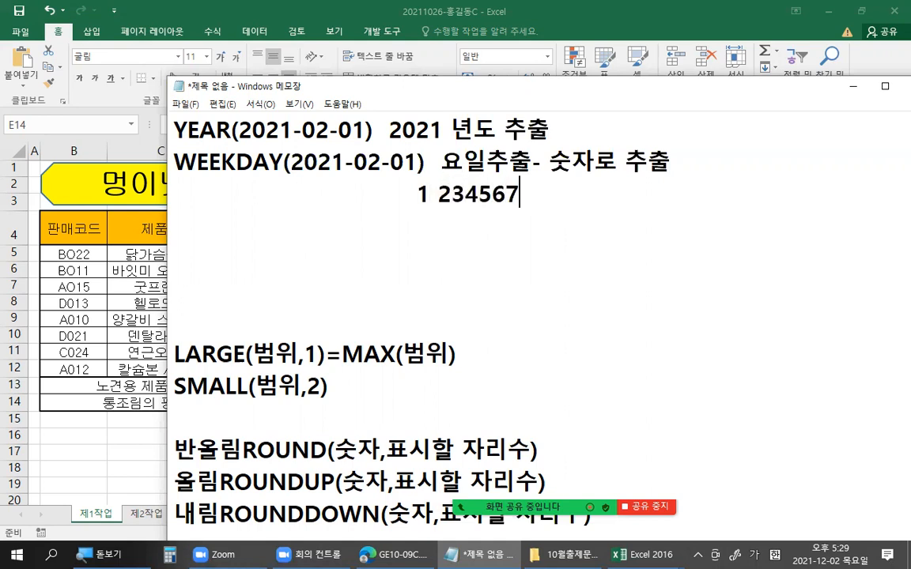
# Step: Write the note "리턴타입 기본값으로 처리,1" two lines below the weekday numbers
pyautogui.click(274, 230)
pyautogui.moveTo(290, 162); pyautogui.dragTo(411, 166)
pyautogui.click(312, 243)
pyautogui.write('리턴')
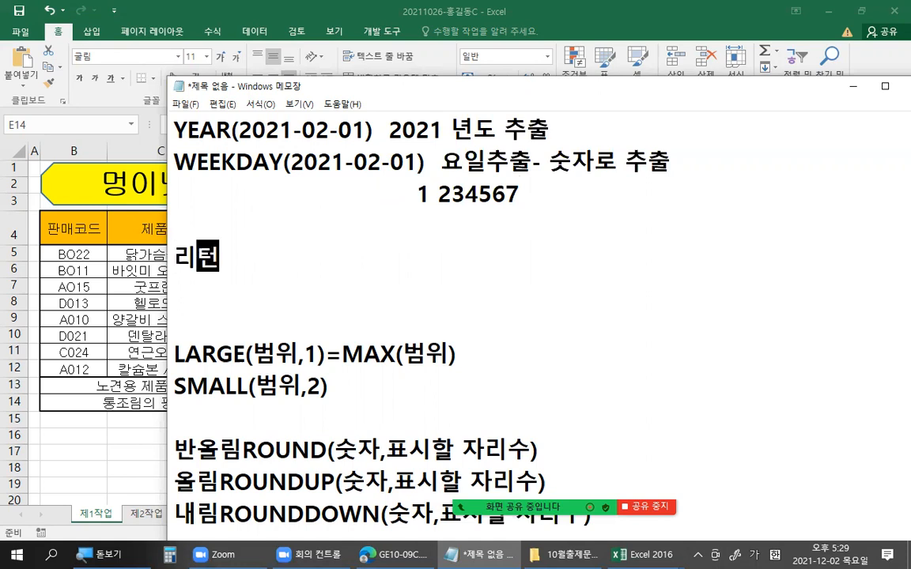
pyautogui.write('타입')
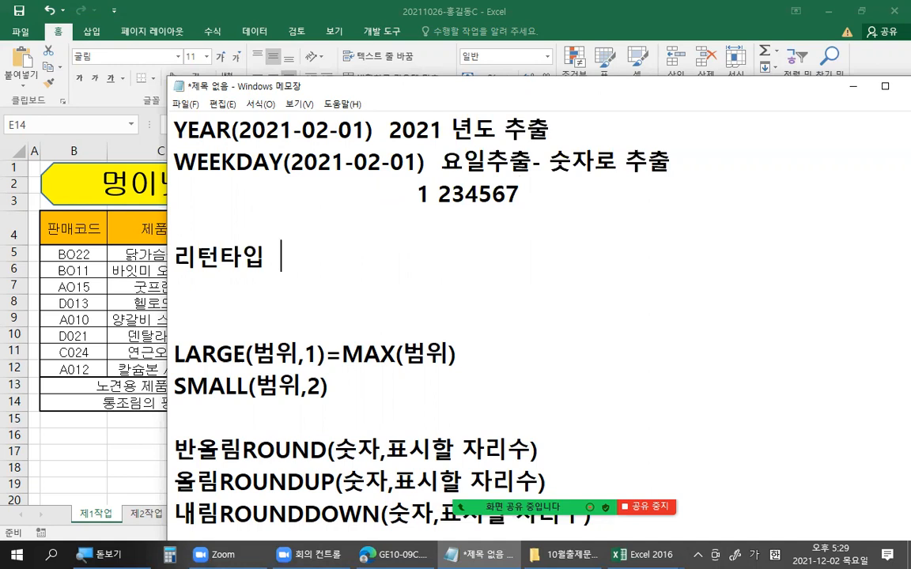
pyautogui.write('기본값')
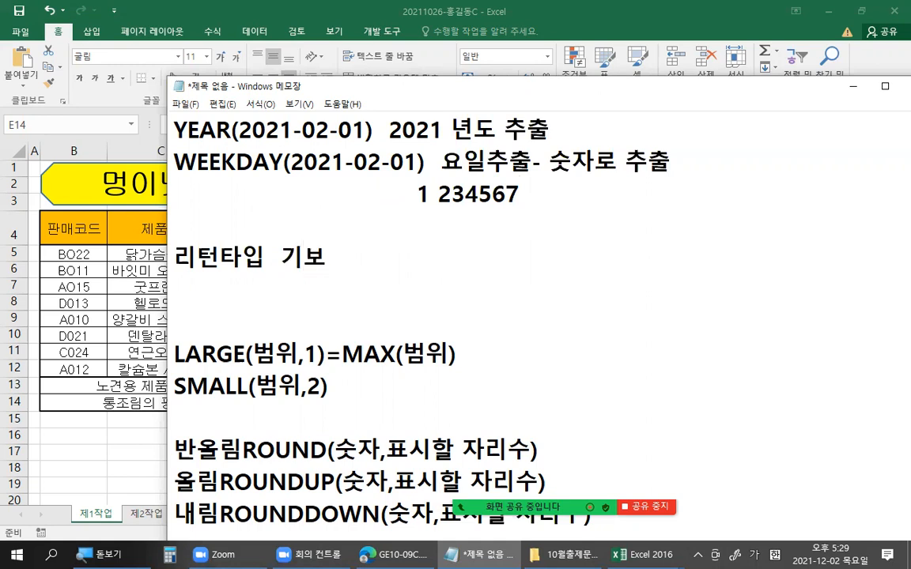
pyautogui.write('으로 처')
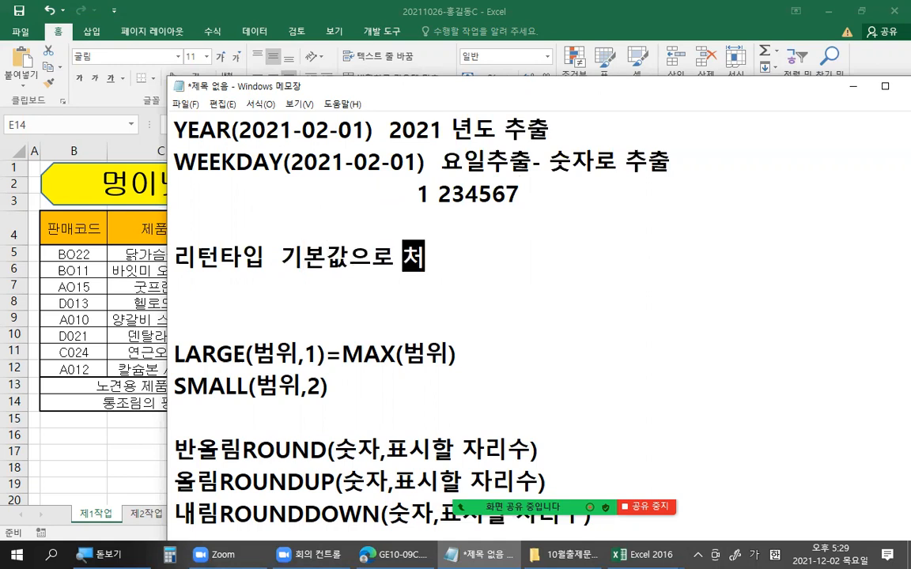
pyautogui.write('리,')
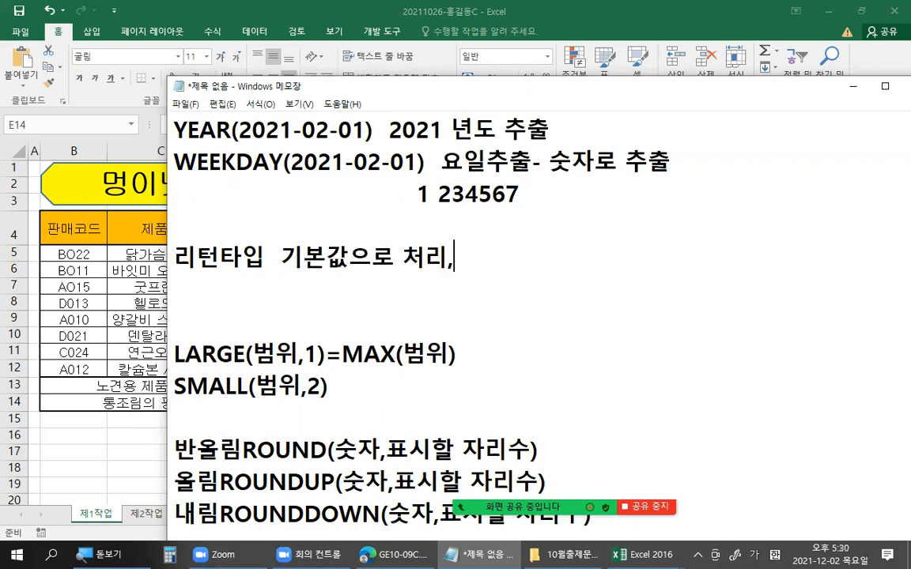
pyautogui.write('1')
# Step: List return types 2 and 3 on separate indented lines below the 리턴타입 note
pyautogui.press('Return')
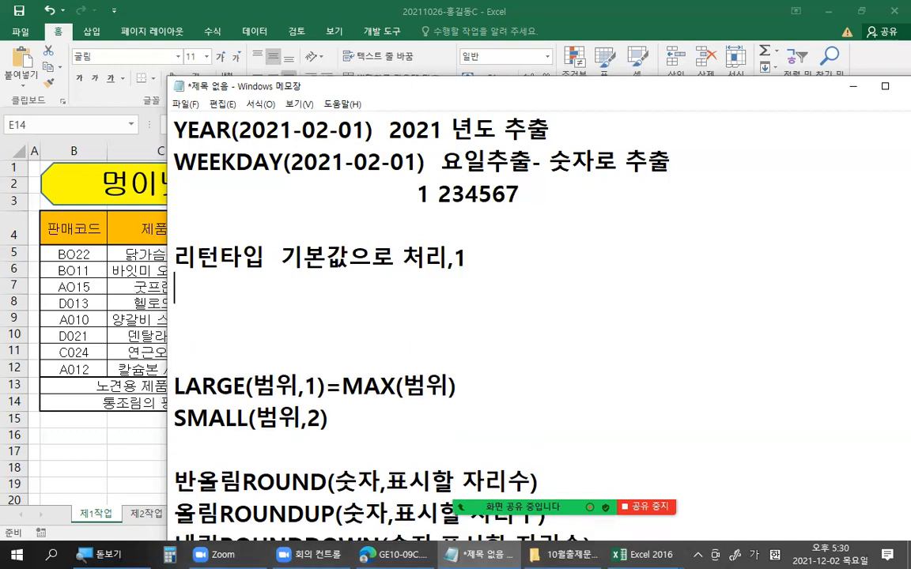
pyautogui.write('2')
pyautogui.press('Return')
pyautogui.write('3')
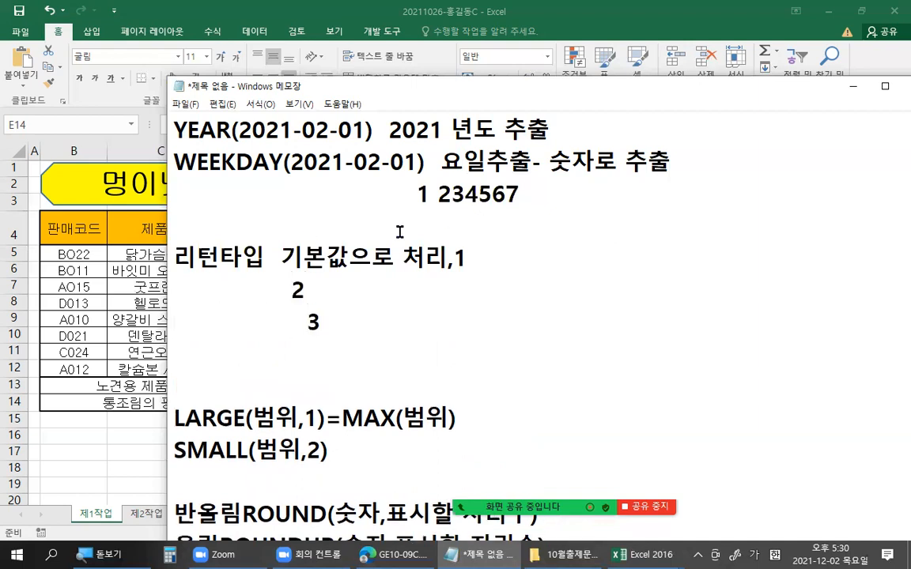
# Step: Append the weekday numbering "-일요일1 월요일2 화요일3 ~ 토요일7" to return type 1
pyautogui.moveTo(282, 258); pyautogui.dragTo(476, 257)
pyautogui.click(466, 258)
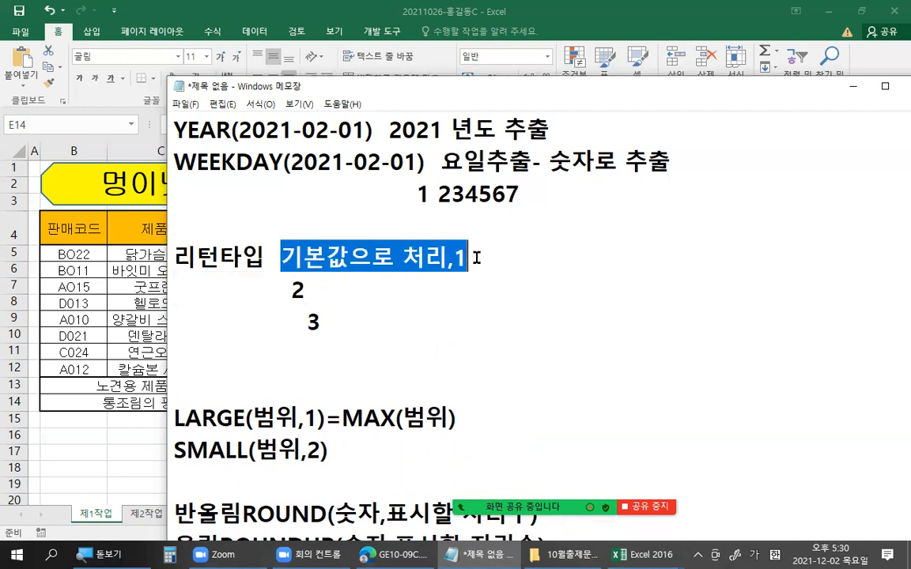
pyautogui.click(483, 273)
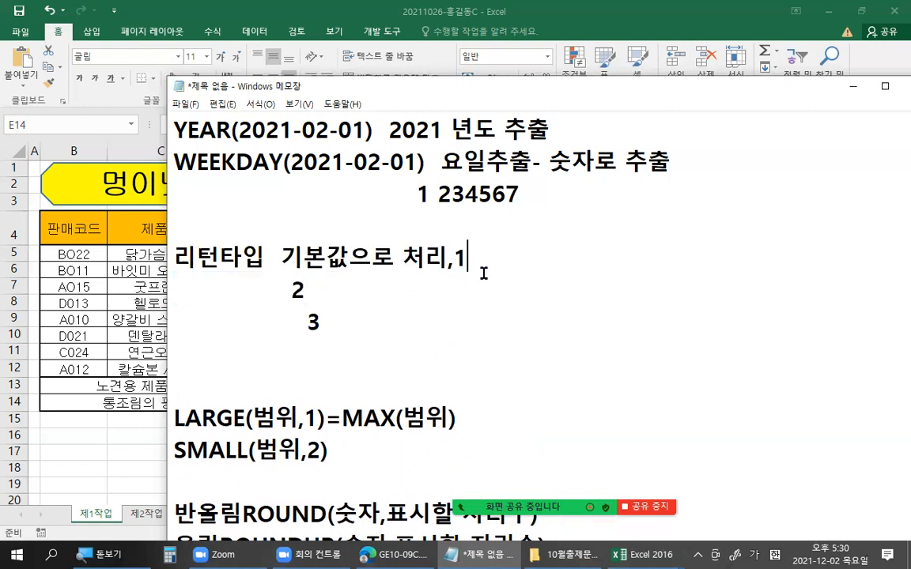
pyautogui.write('-일요일')
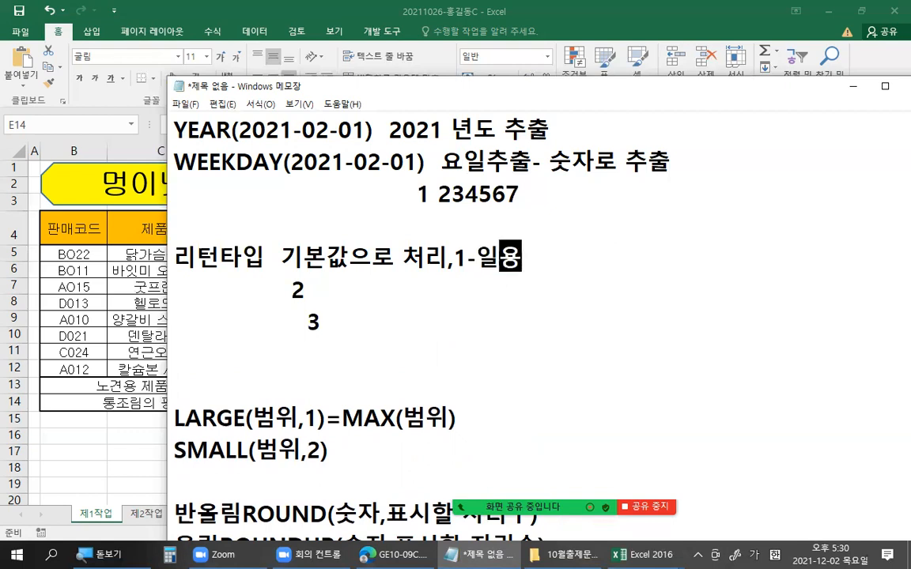
pyautogui.write('1')
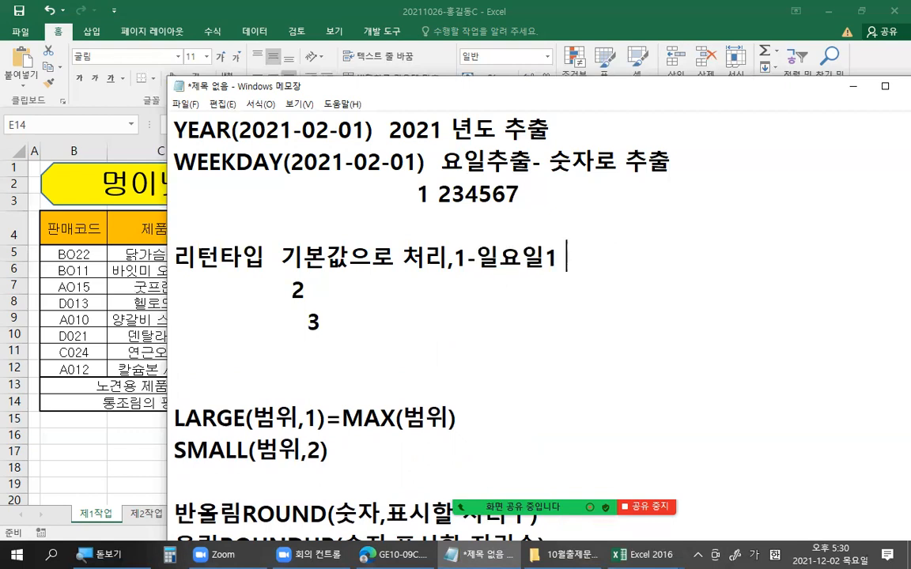
pyautogui.write(' 월요일')
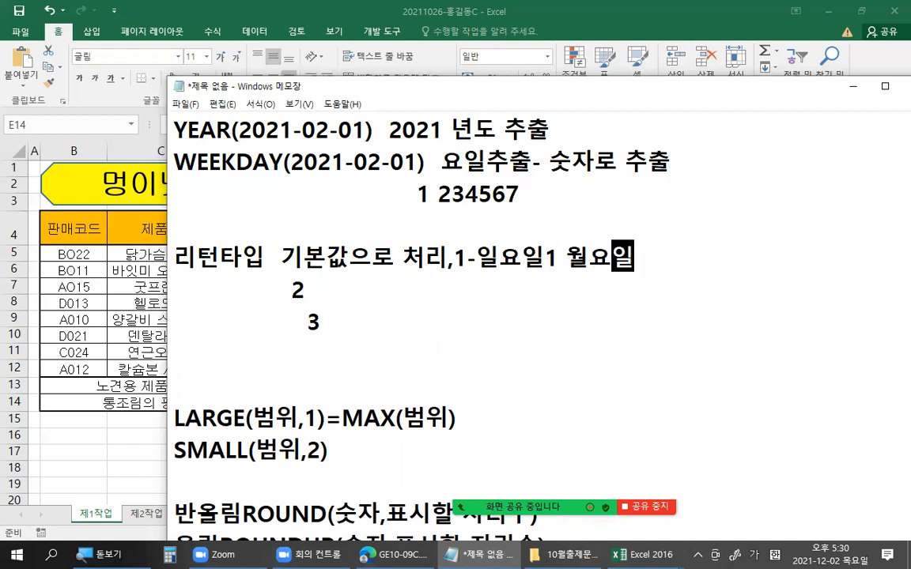
pyautogui.write('2 화요일3')
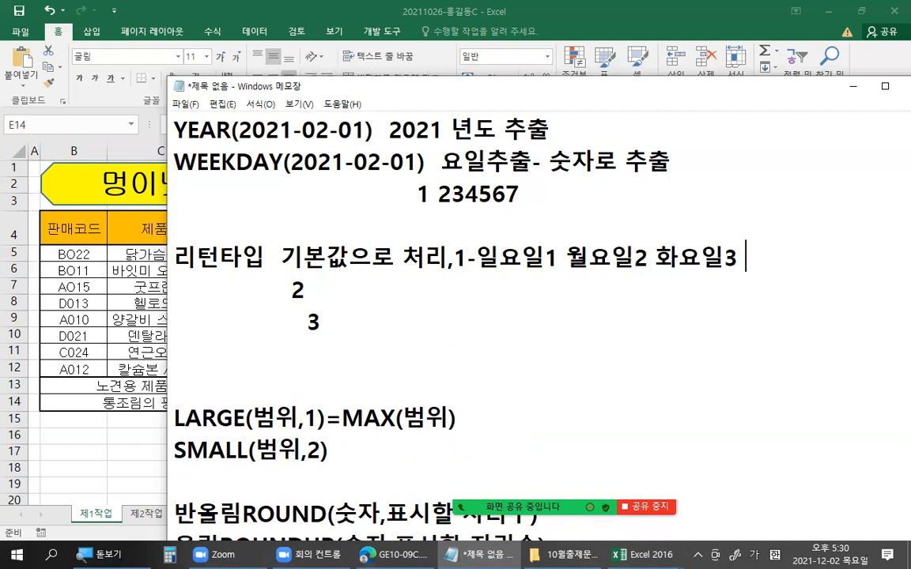
pyautogui.write('   ~ 토요일')
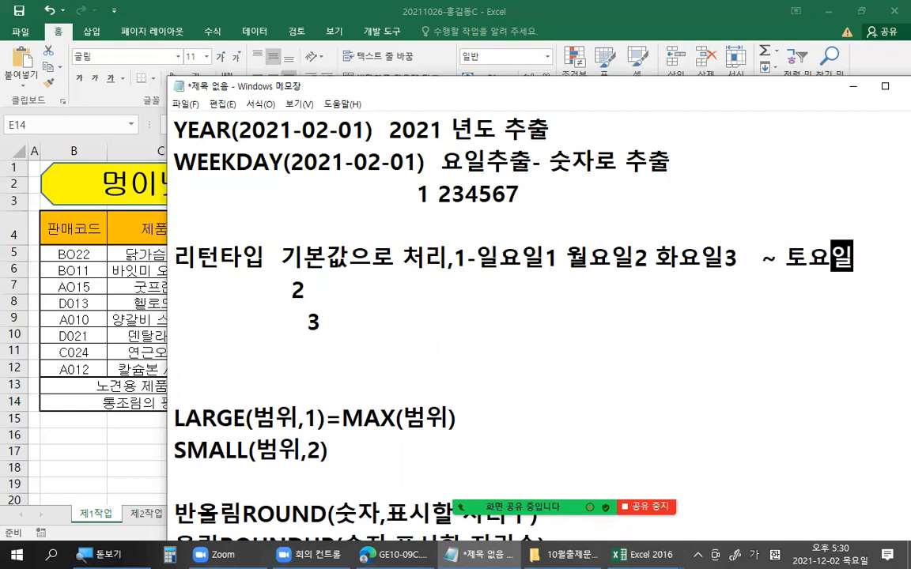
pyautogui.write('7')
# Step: Write the weekday numbering "월요일1 화요일2 수요일3 ~ 일요일7" beside return type 2, aligned under the numbering of return type 1
pyautogui.click(315, 290)
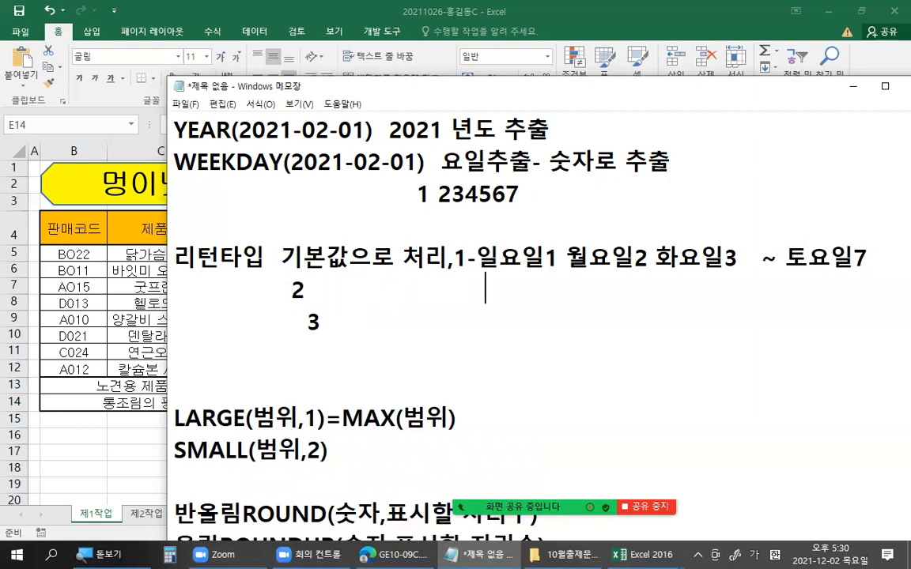
pyautogui.click(477, 291)
pyautogui.write('월요일1 황')
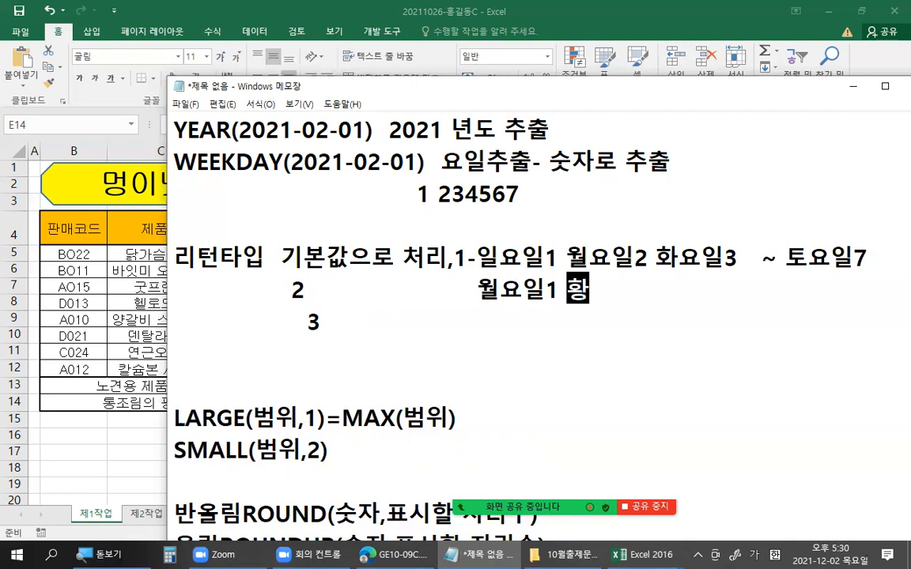
pyautogui.write('요일2 수요일3 ~ ')
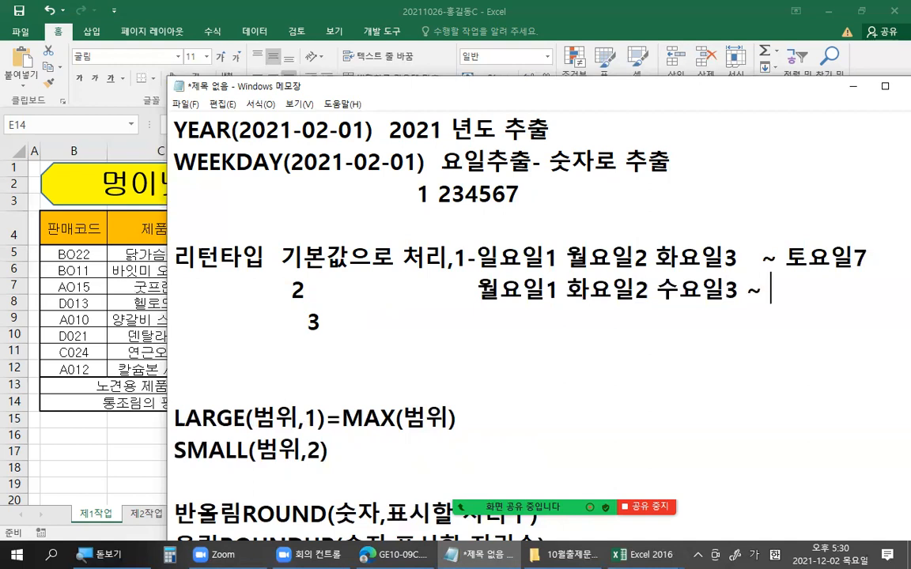
pyautogui.write('일요일')
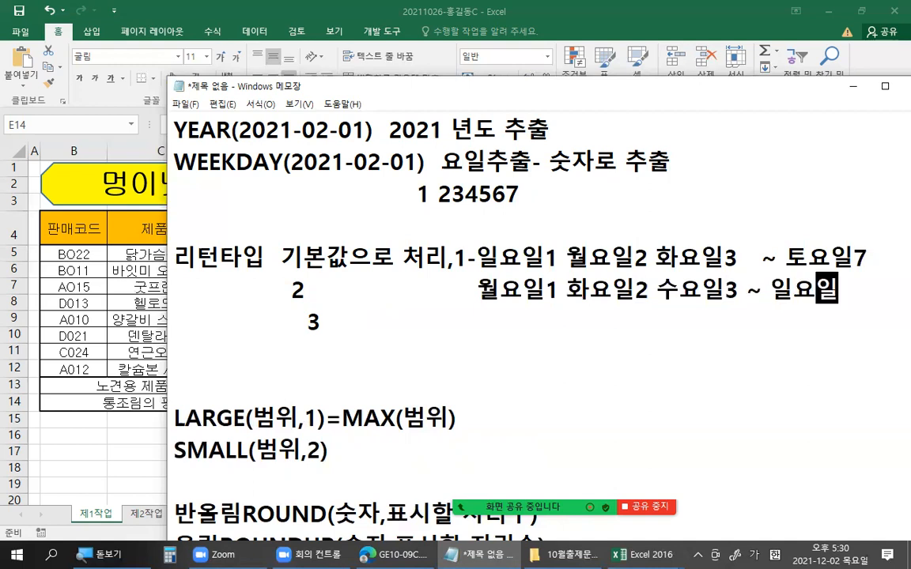
pyautogui.write('7')
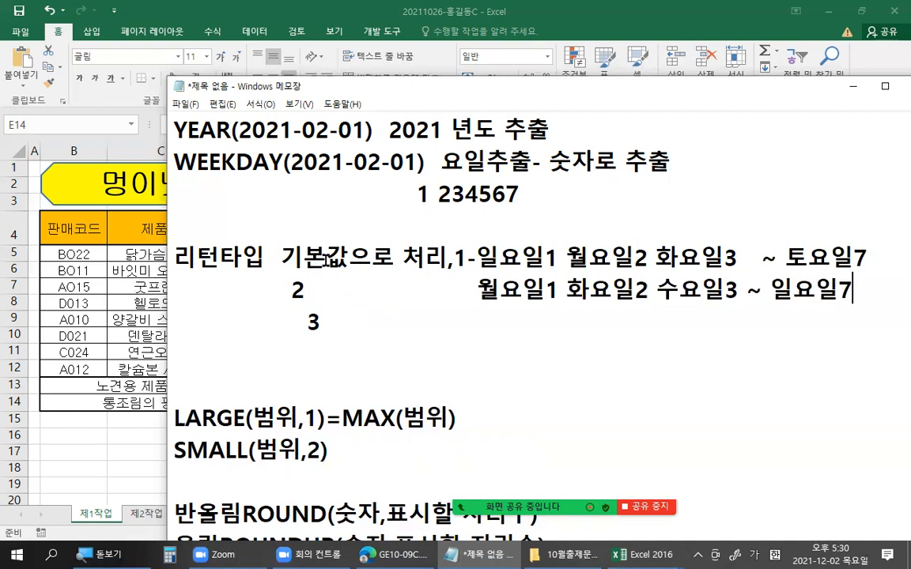
# Step: Replace "기본값으로 처리" in the 리턴타입 note with "생략"
pyautogui.moveTo(449, 258); pyautogui.dragTo(467, 258)
pyautogui.moveTo(290, 286); pyautogui.dragTo(305, 290)
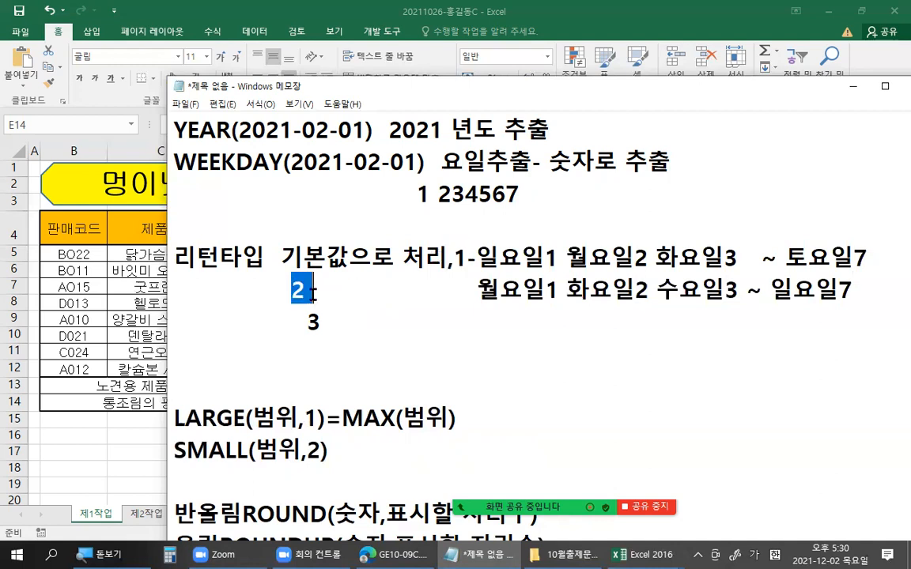
pyautogui.moveTo(281, 258); pyautogui.dragTo(436, 256)
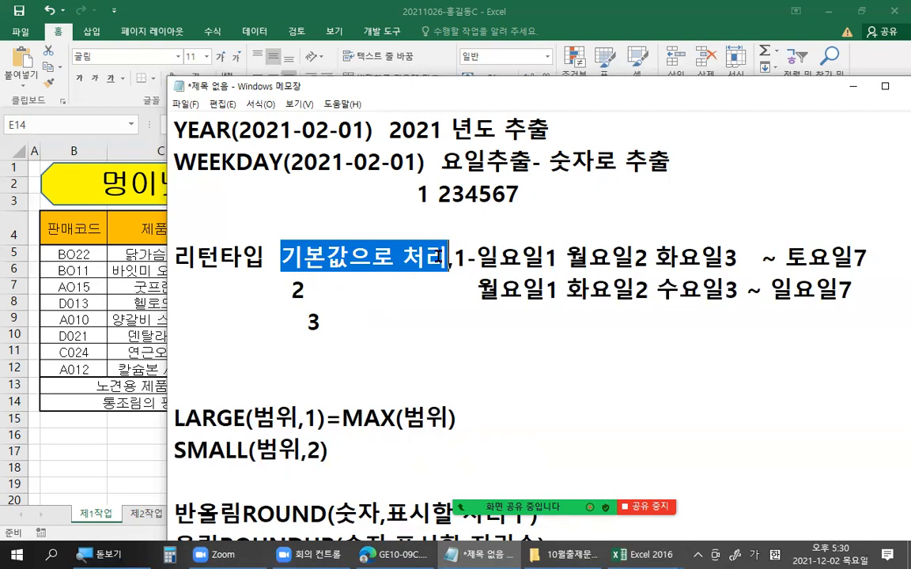
pyautogui.write('생략')
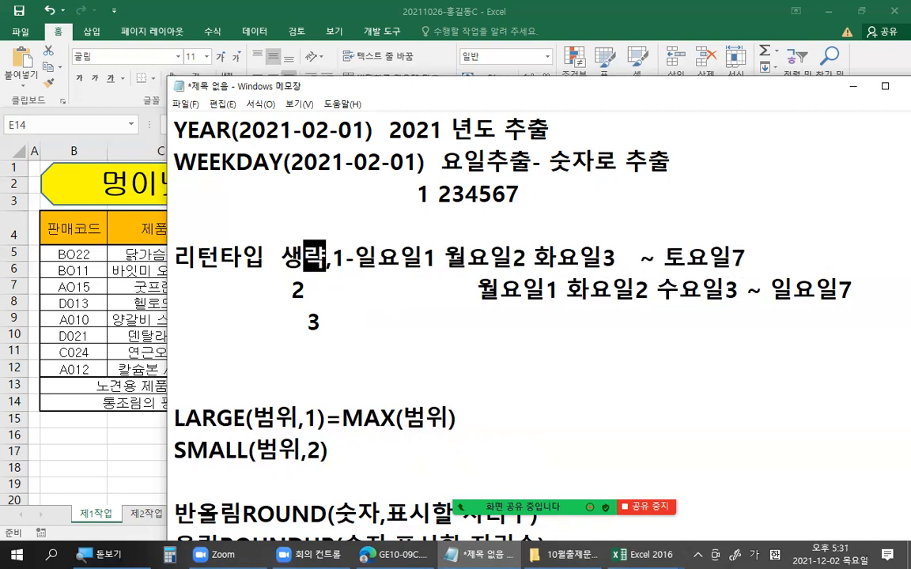
# Step: Add ",1" as the return type argument after the date in the WEEKDAY example and highlight its matching Sunday-first numbering
pyautogui.click(419, 164)
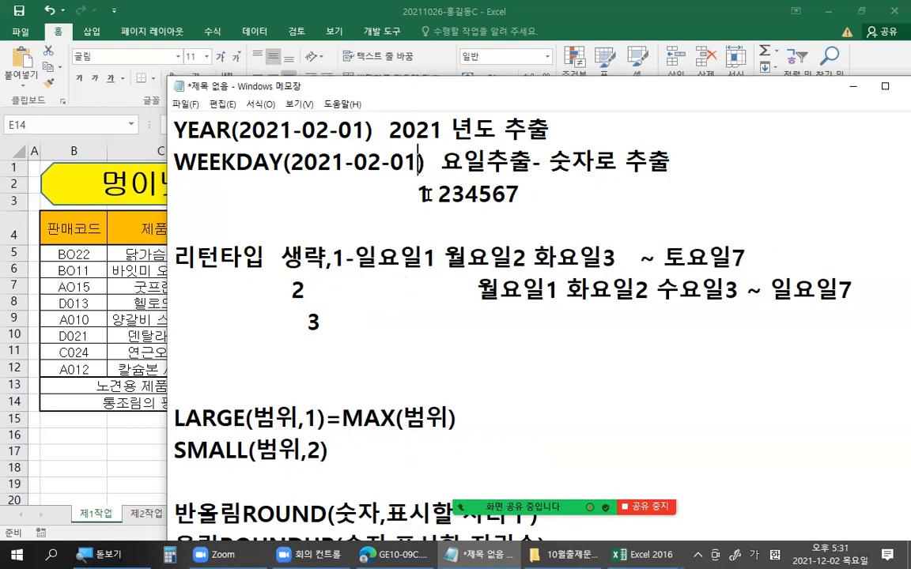
pyautogui.write(',1')
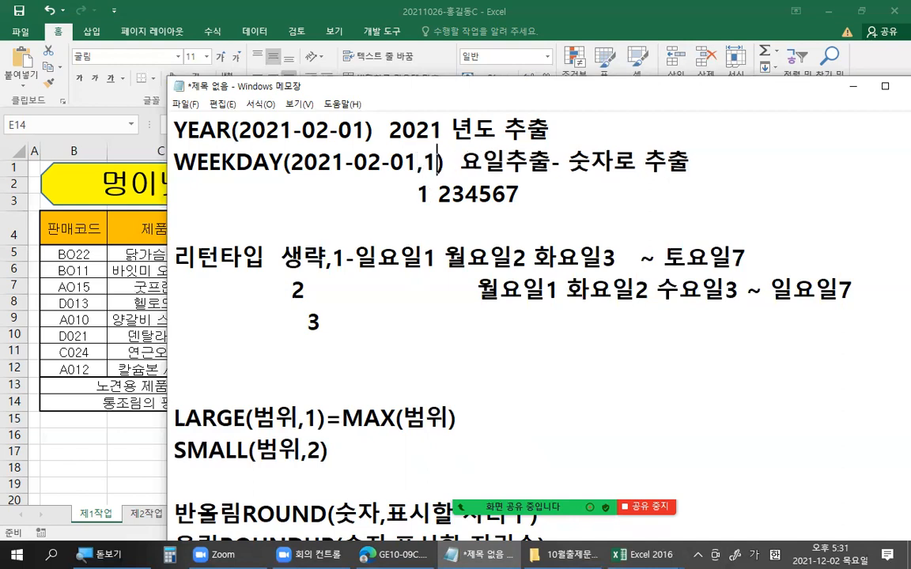
pyautogui.moveTo(354, 258); pyautogui.dragTo(734, 256)
# Step: Change the return type argument in the WEEKDAY example to 2 and highlight the matching numbering, the example's description and the function name
pyautogui.moveTo(420, 162); pyautogui.dragTo(433, 162)
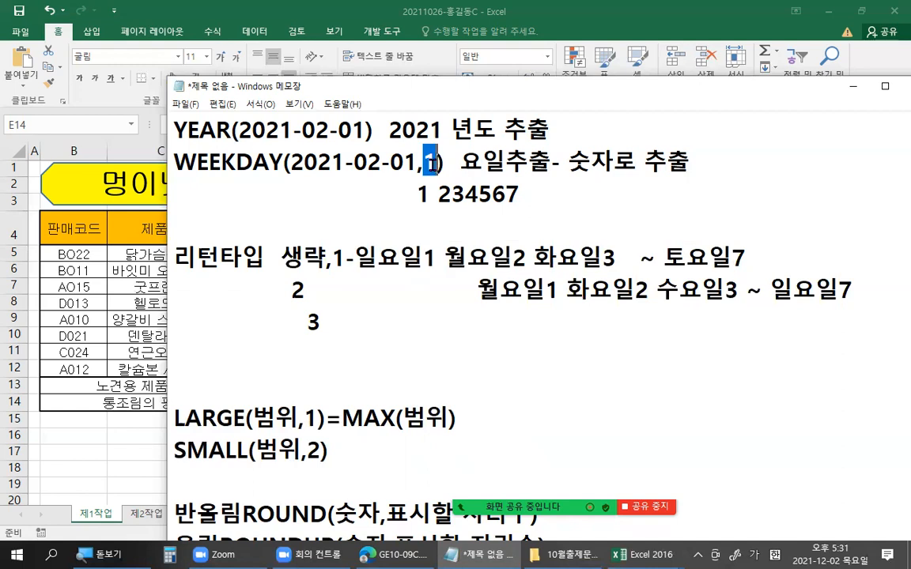
pyautogui.write('2')
pyautogui.moveTo(471, 290); pyautogui.dragTo(852, 290)
pyautogui.click(601, 293)
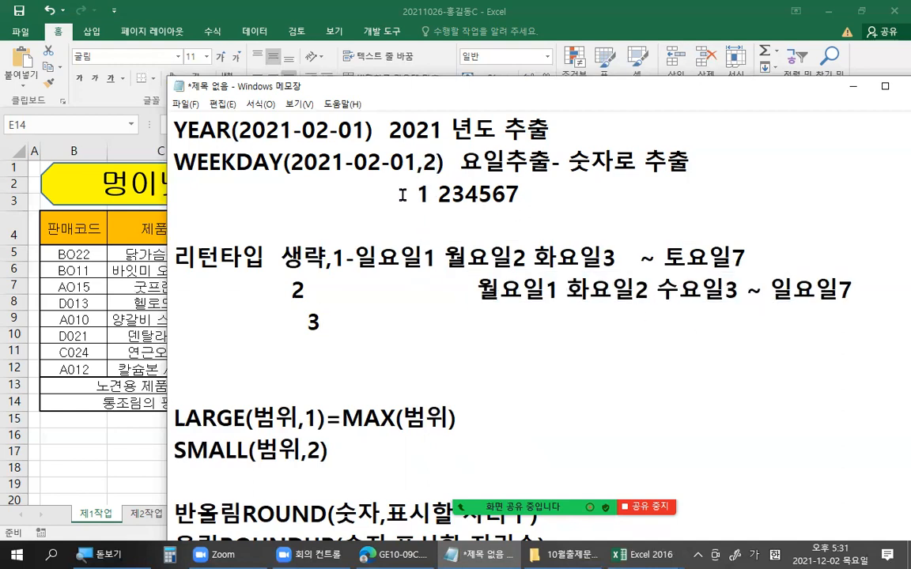
pyautogui.moveTo(461, 162); pyautogui.dragTo(689, 162)
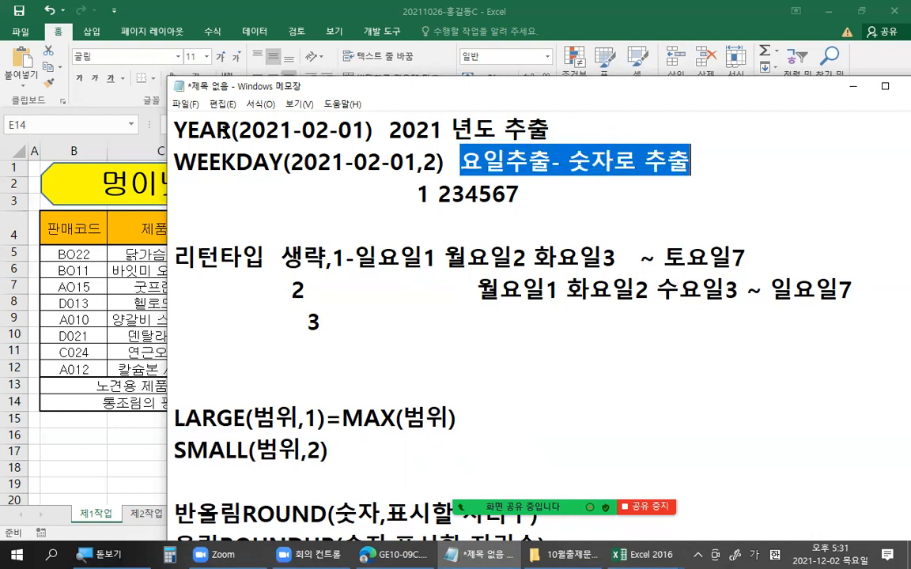
pyautogui.moveTo(176, 162); pyautogui.dragTo(283, 162)
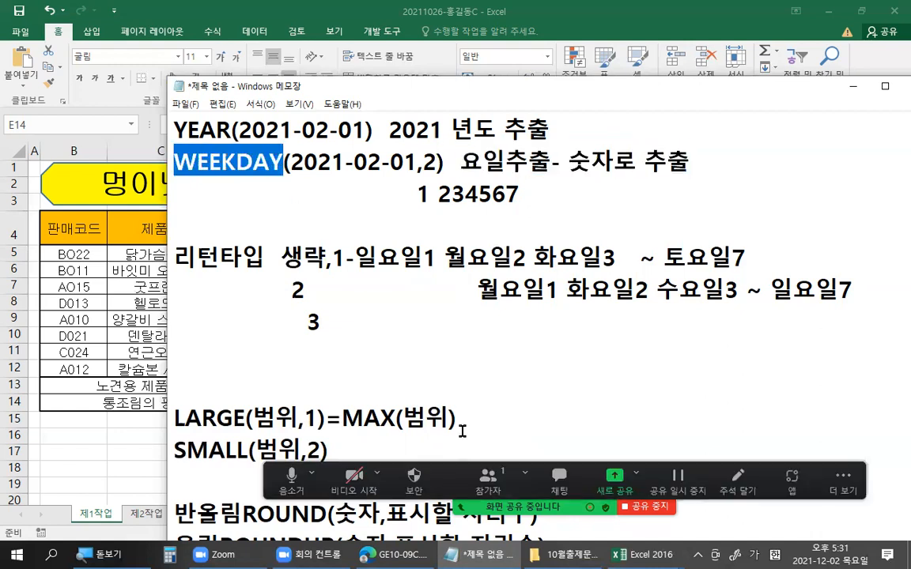